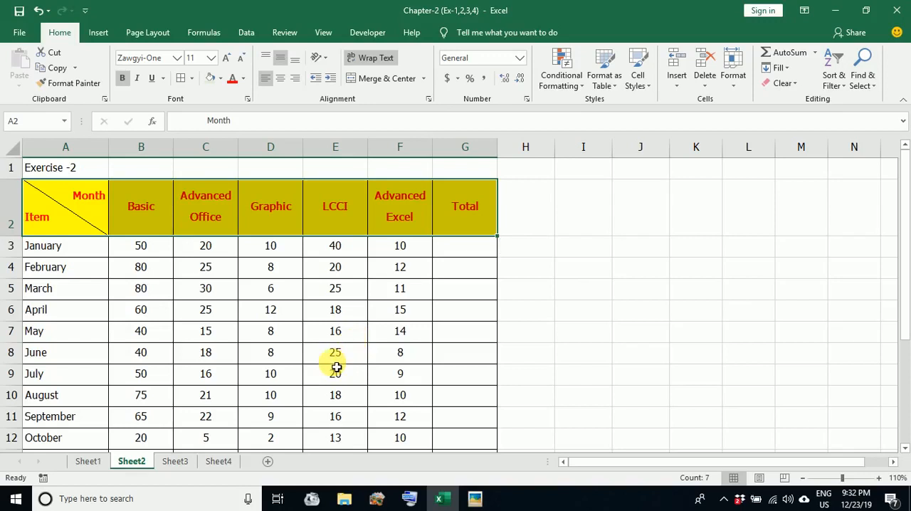
left_click(344, 337)
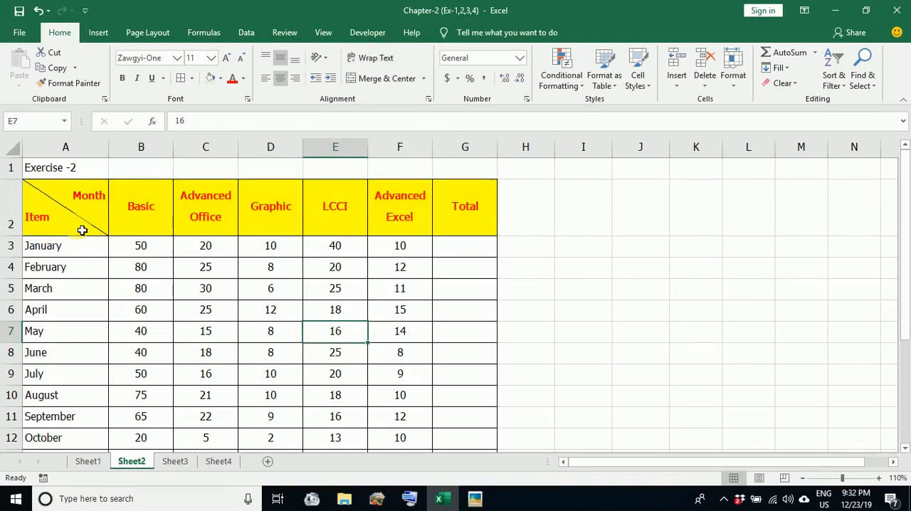
scroll(349, 349, "down", 1)
scroll(349, 349, "up", 1)
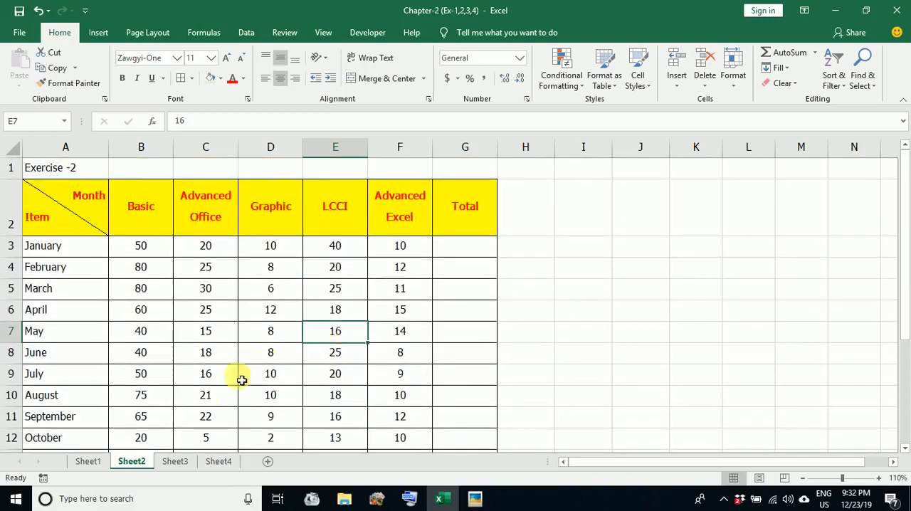
Rename the worksheet Sheet1, which holds Exercise -1, as Ex-1
left_click(104, 463)
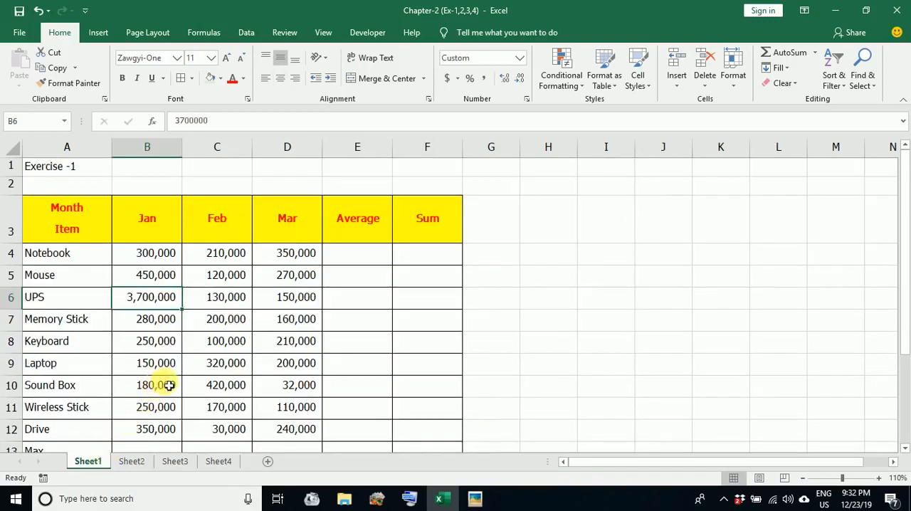
left_click(353, 257)
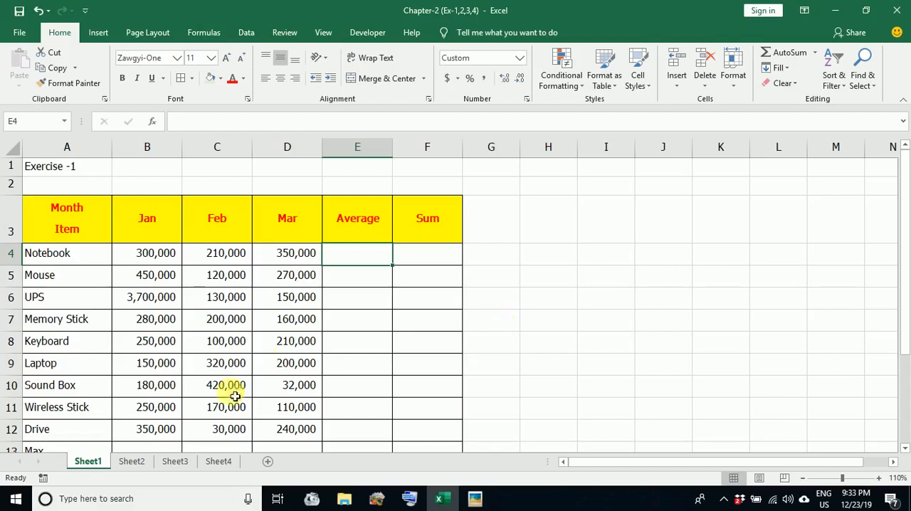
right_click(86, 463)
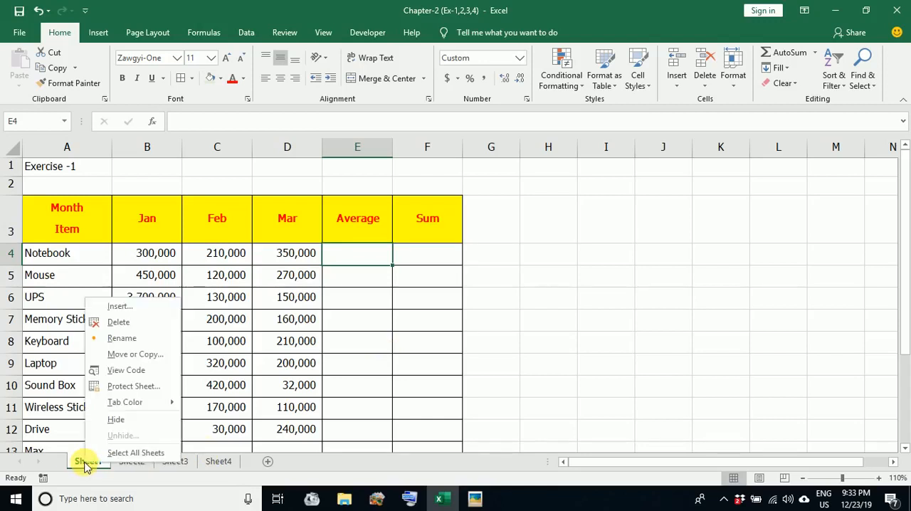
left_click(117, 339)
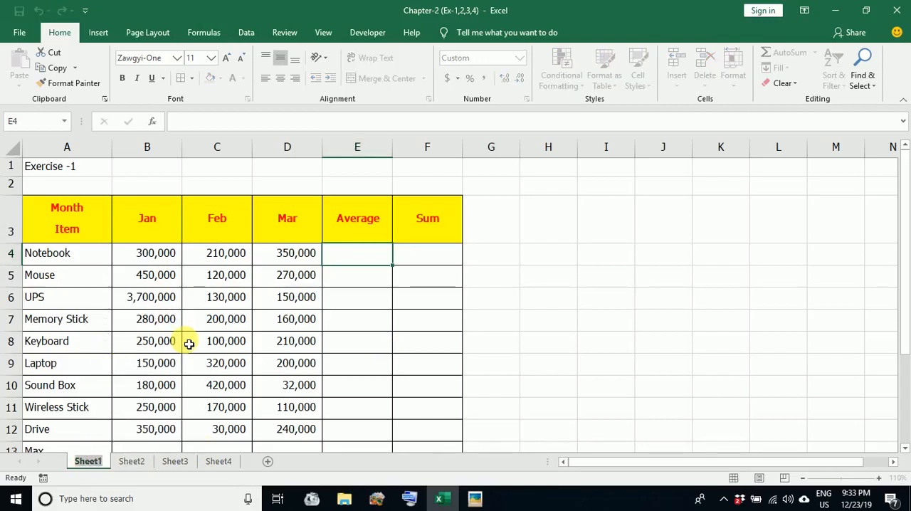
type("Ex-1")
key("Return")
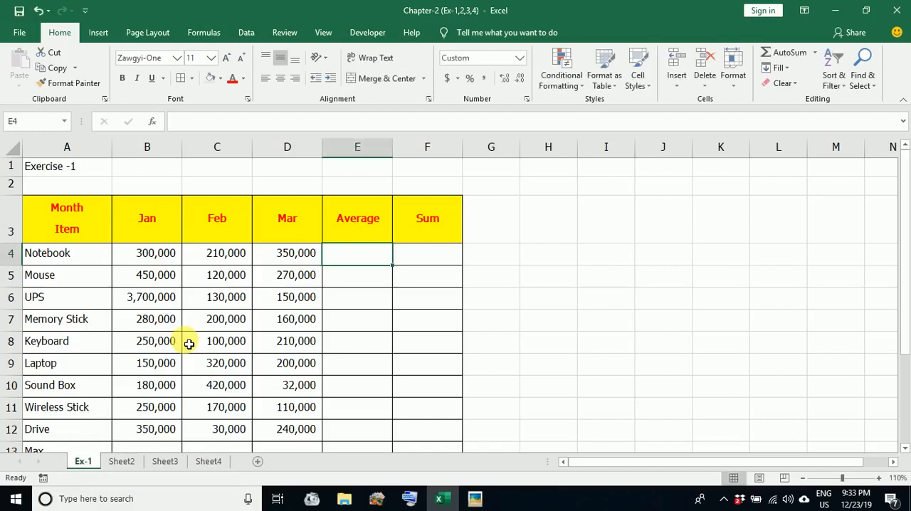
Rename the worksheet Sheet2 as Ex-2
left_click(121, 461)
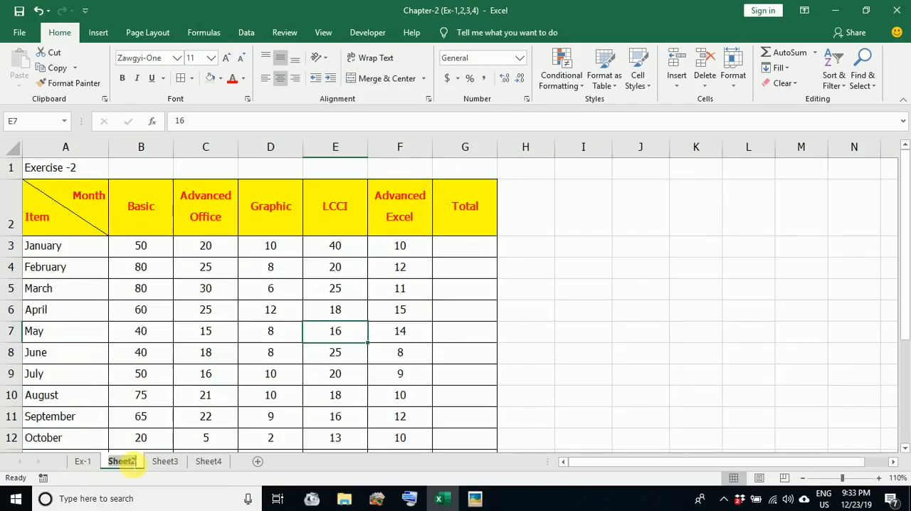
type("Ex-2")
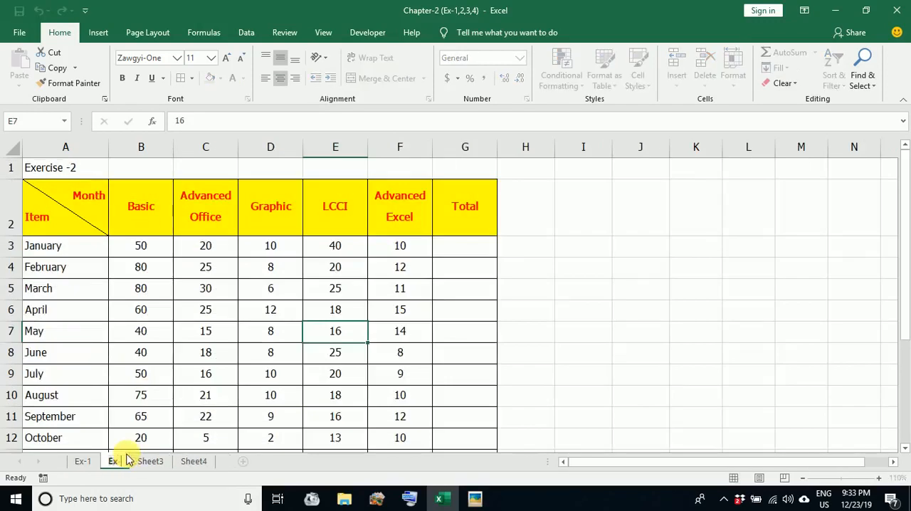
key("Return")
Rename the worksheet Sheet3 as Ex-3
left_click(157, 463)
double_click(161, 463)
type("Ex-3")
key("Return")
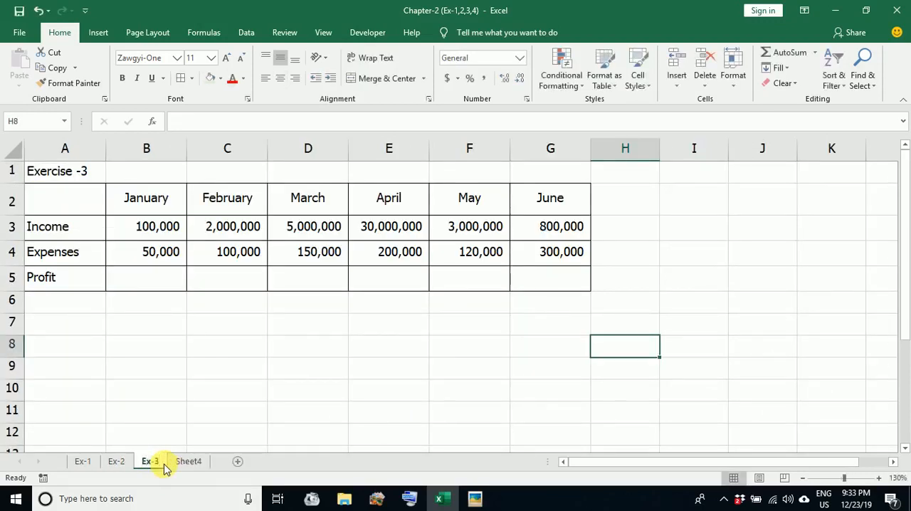
Rename the worksheet Sheet4 as Ex-4
left_click(188, 461)
double_click(197, 461)
type("Ex-4")
key("Return")
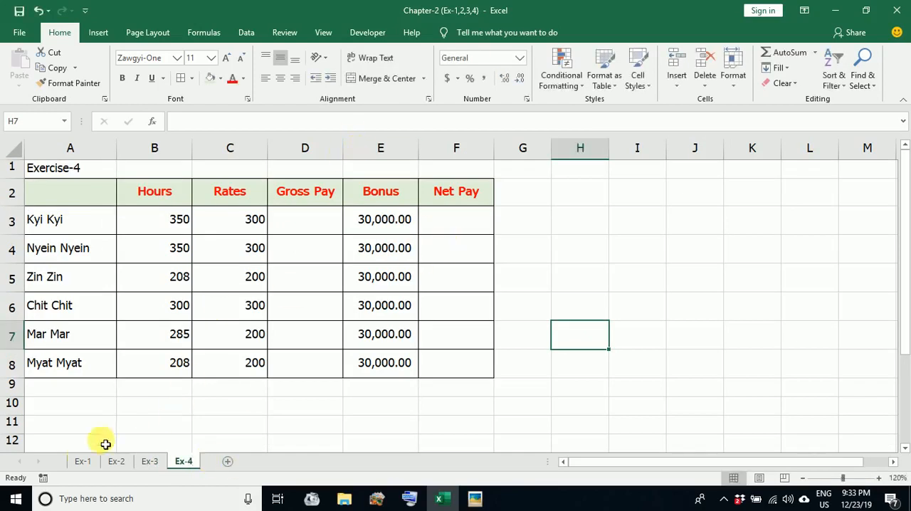
On sheet Ex-1, calculate the Notebook row's average of B4:D4 in cell E4 with the AVERAGE function
left_click(81, 461)
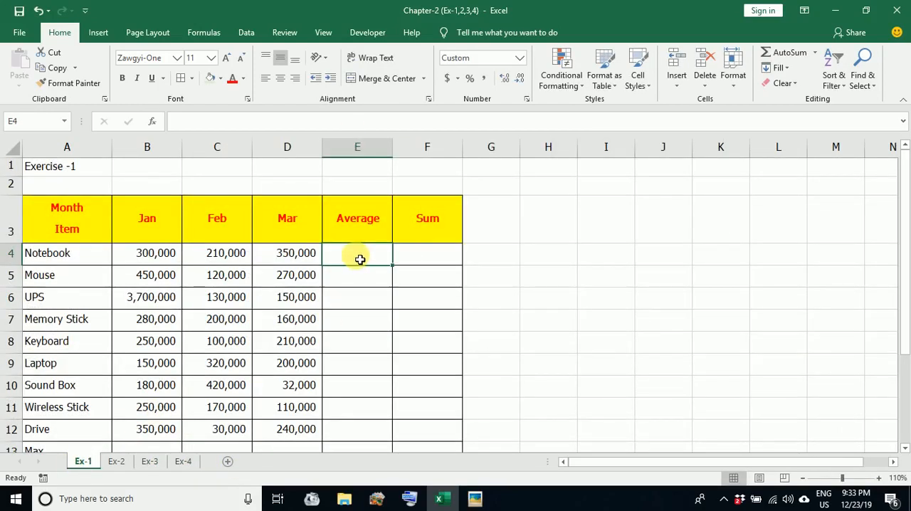
left_click_drag(147, 254, 285, 258)
left_click(715, 344)
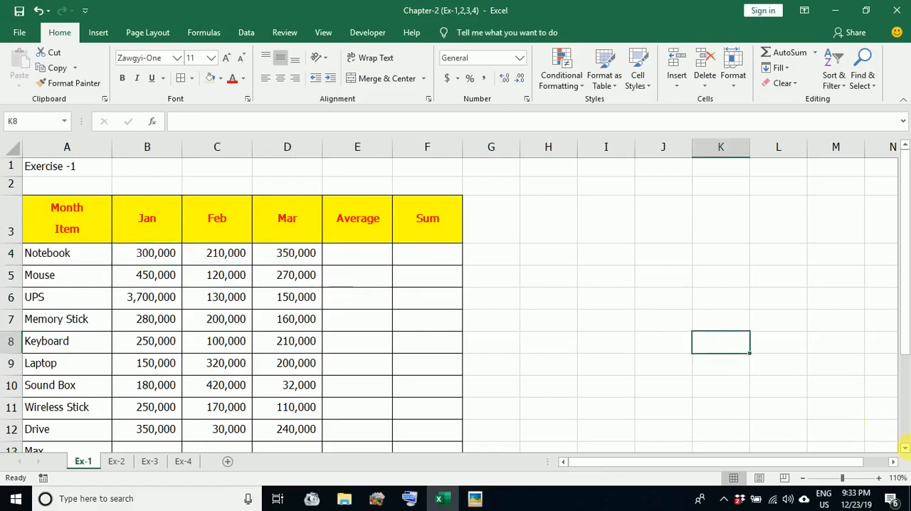
left_click(802, 478)
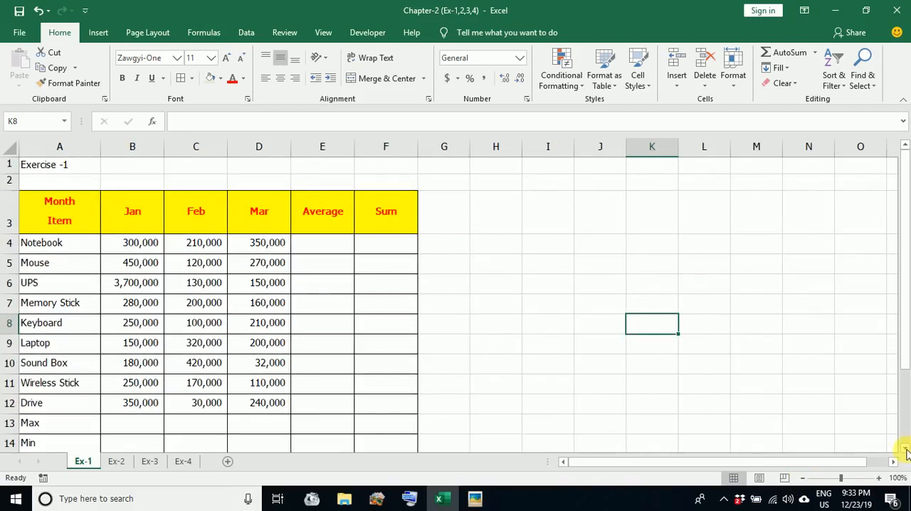
left_click(905, 449)
left_click(905, 451)
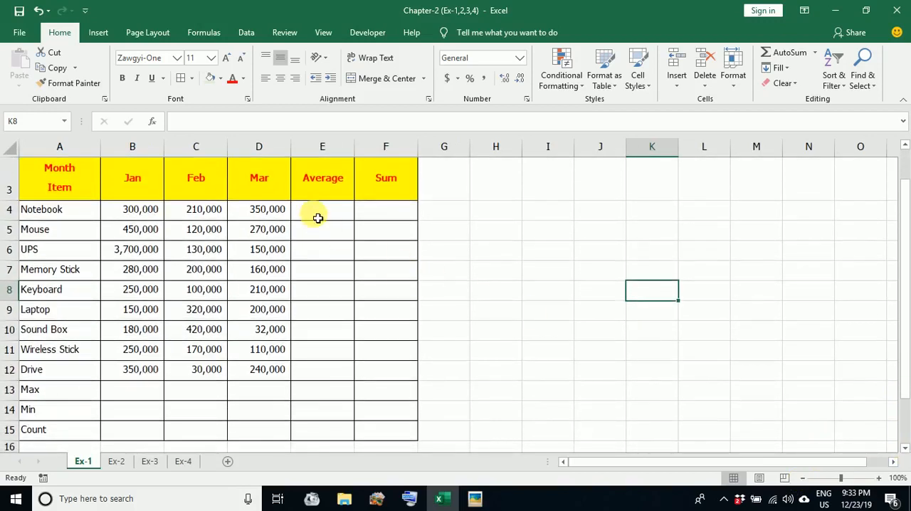
left_click(318, 216)
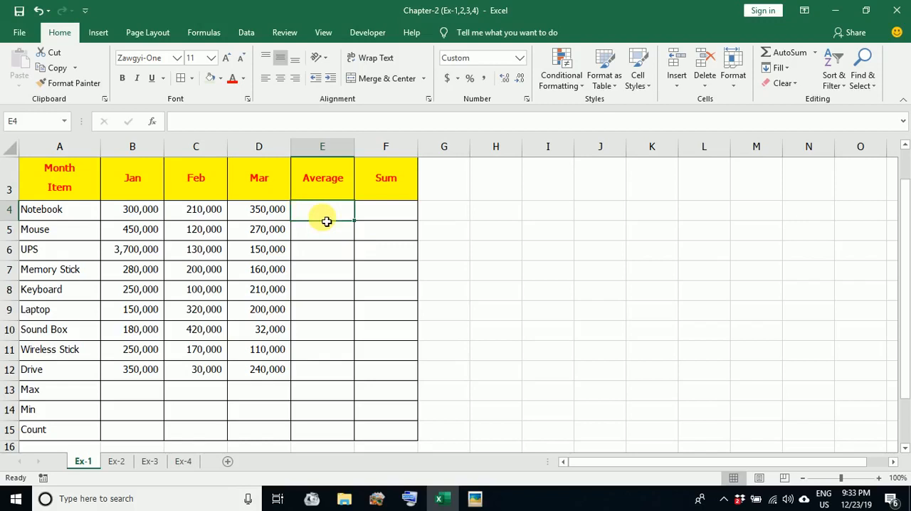
left_click(815, 54)
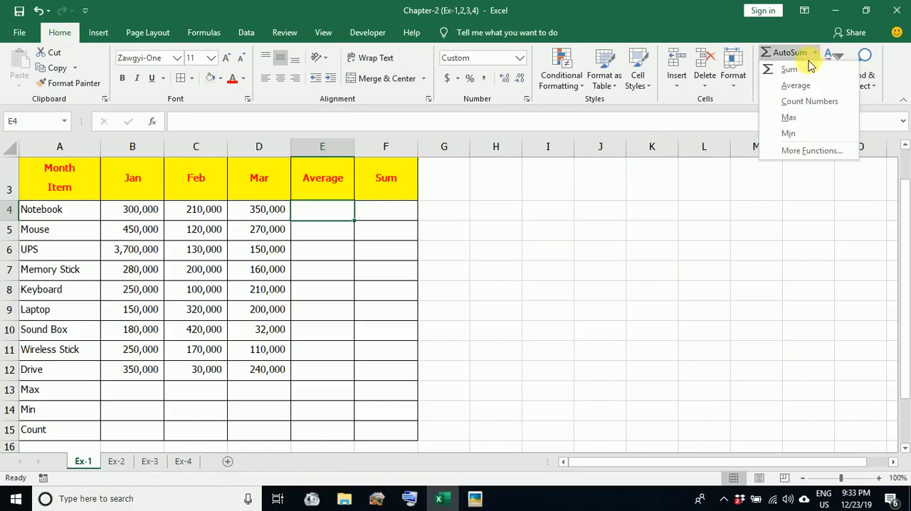
left_click(795, 86)
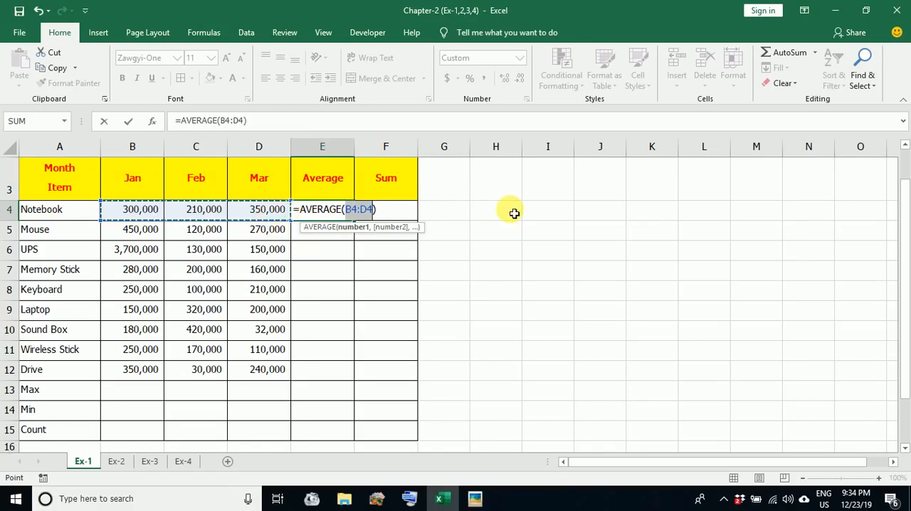
key("Return")
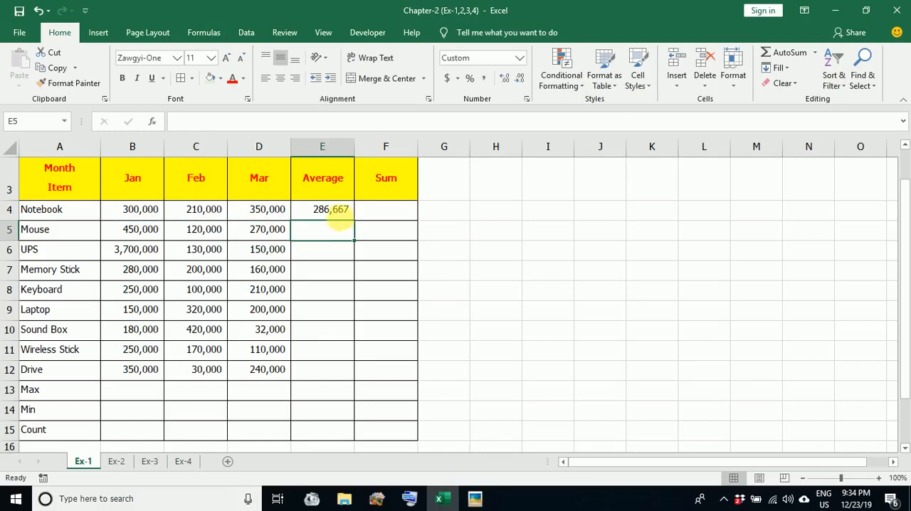
Fill the Average formula from E4 down through the Drive row in E12
left_click(342, 210)
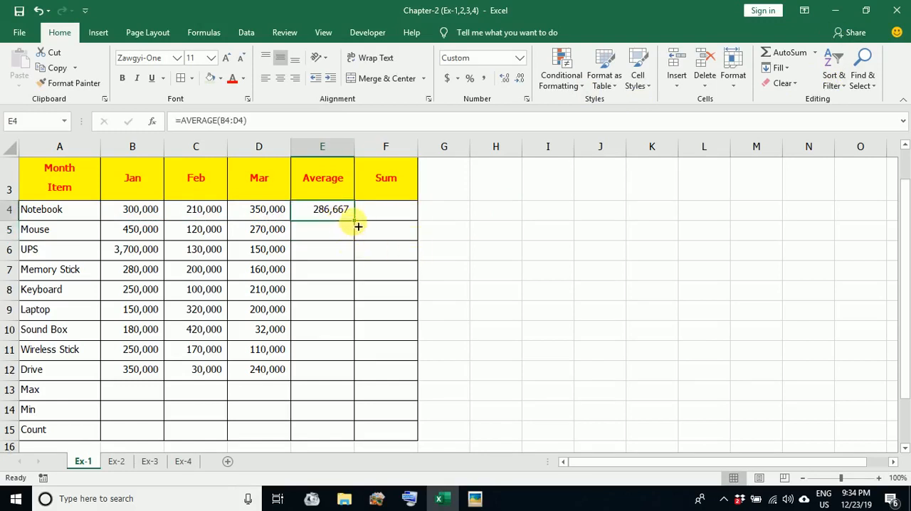
left_click_drag(357, 226, 357, 226)
left_click_drag(359, 226, 342, 384)
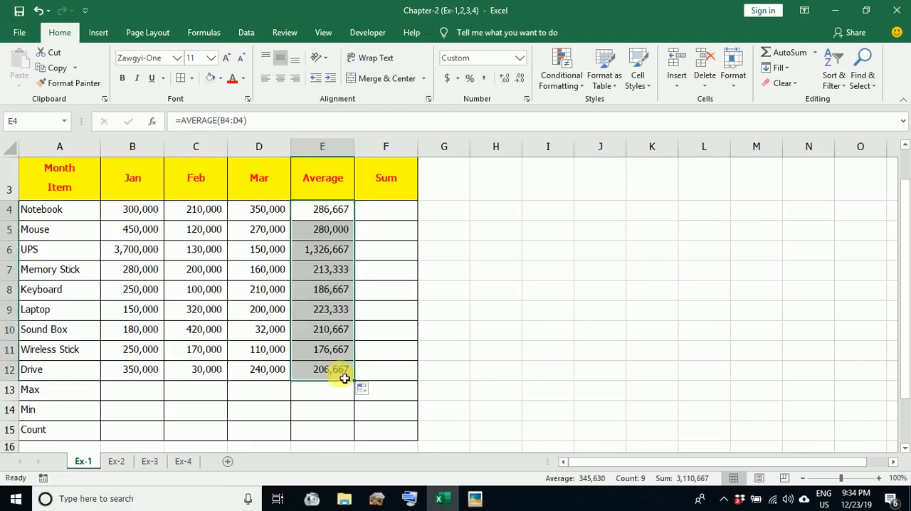
left_click(452, 297)
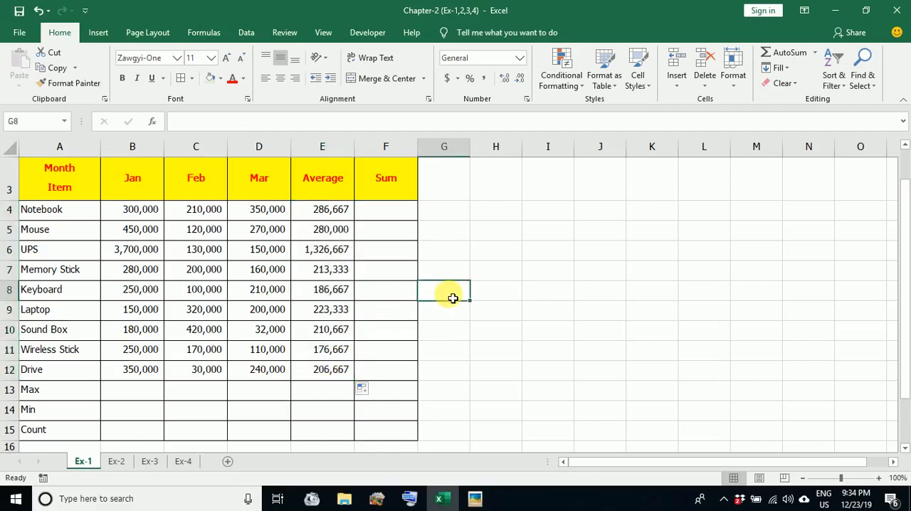
left_click(396, 219)
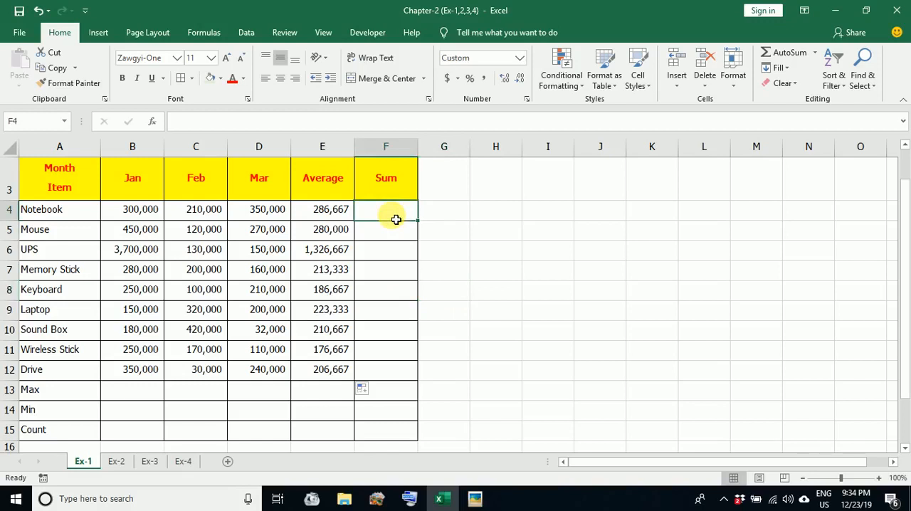
left_click(437, 268)
left_click(390, 219)
left_click(676, 225)
left_click(509, 225)
left_click(663, 211)
left_click(548, 202)
left_click(395, 218)
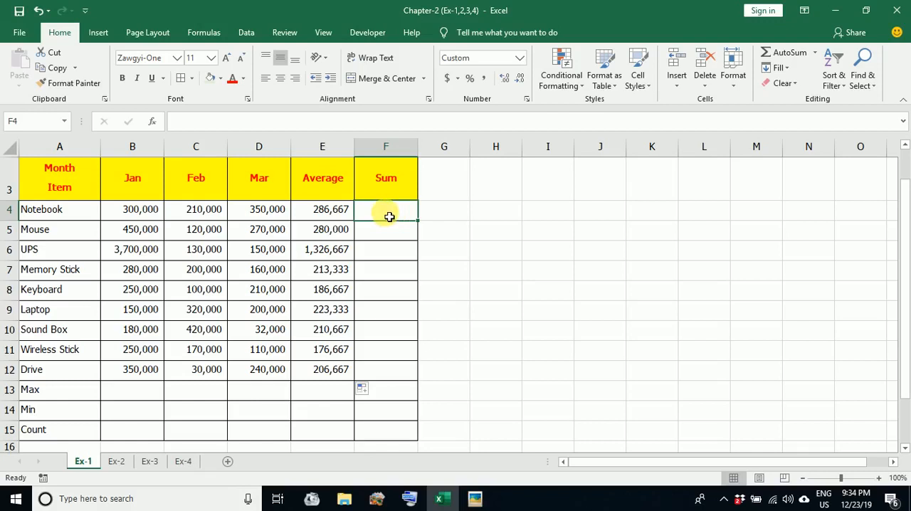
left_click(398, 266)
Total the Notebook row in F4 with SUM over B4:D4, leaving out the average, and fill the formula down to F12
left_click(390, 214)
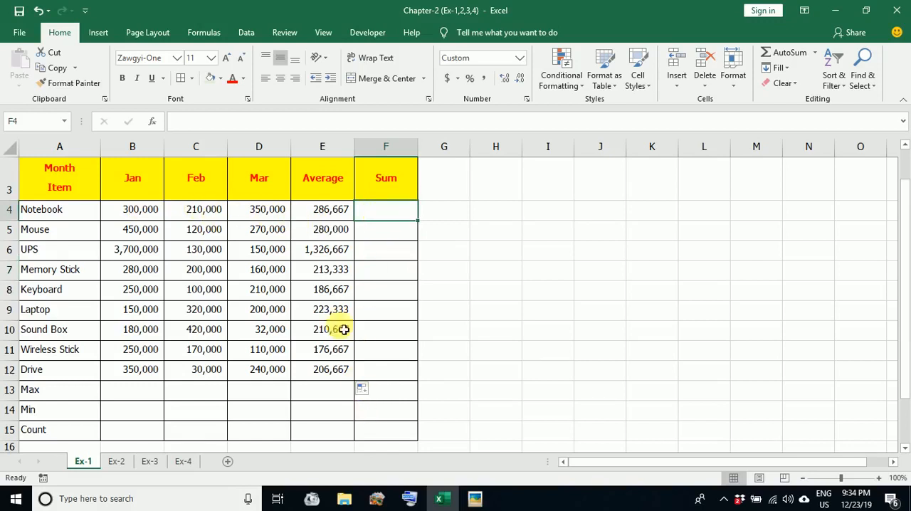
left_click(814, 54)
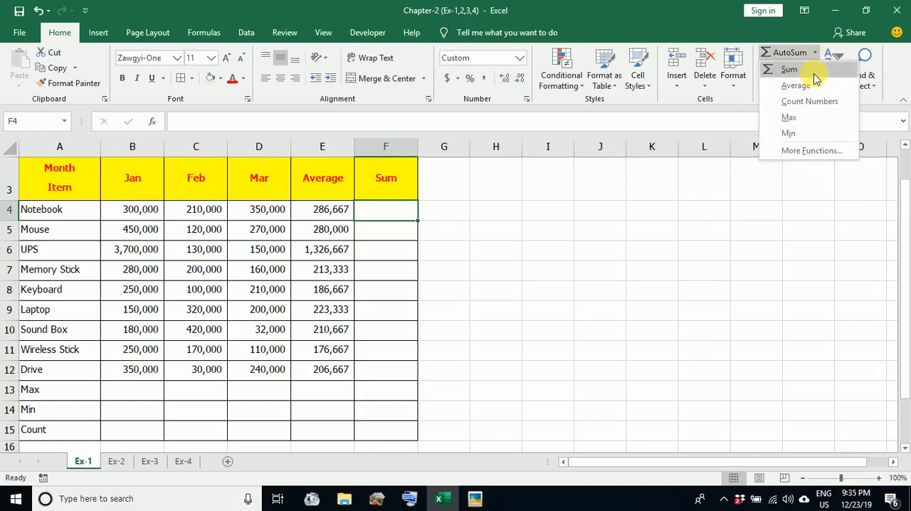
left_click(816, 79)
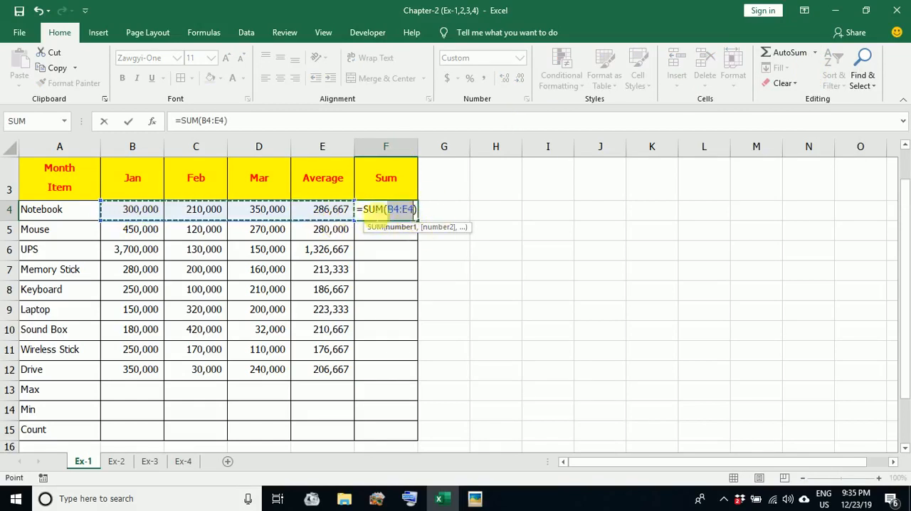
left_click(125, 214)
left_click_drag(277, 209, 278, 210)
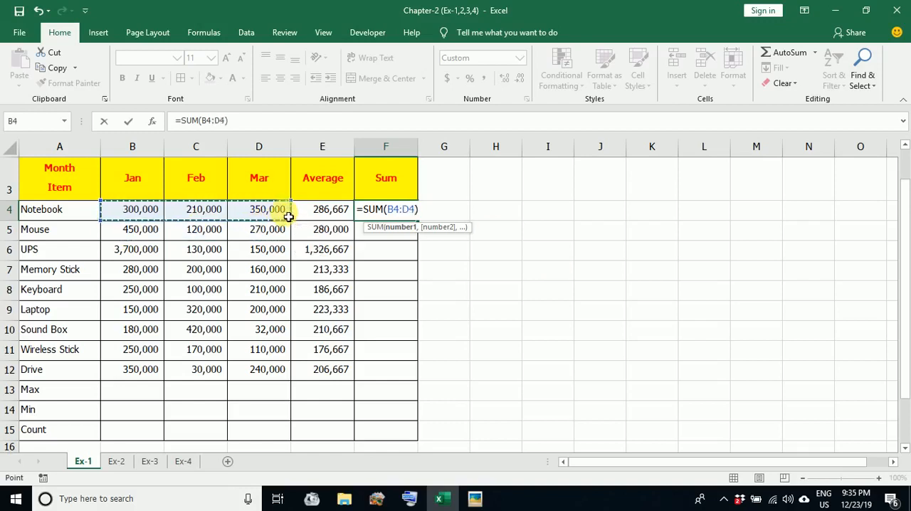
key("Return")
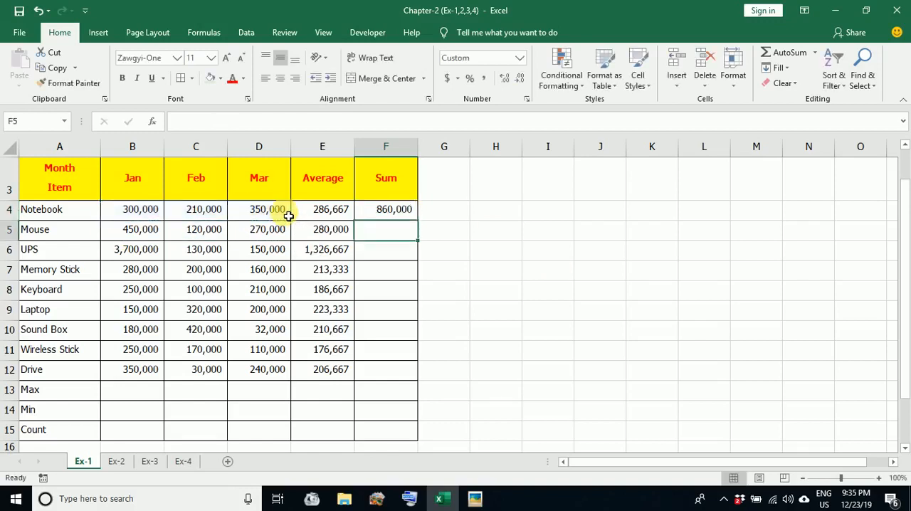
left_click(413, 212)
left_click_drag(421, 224, 411, 370)
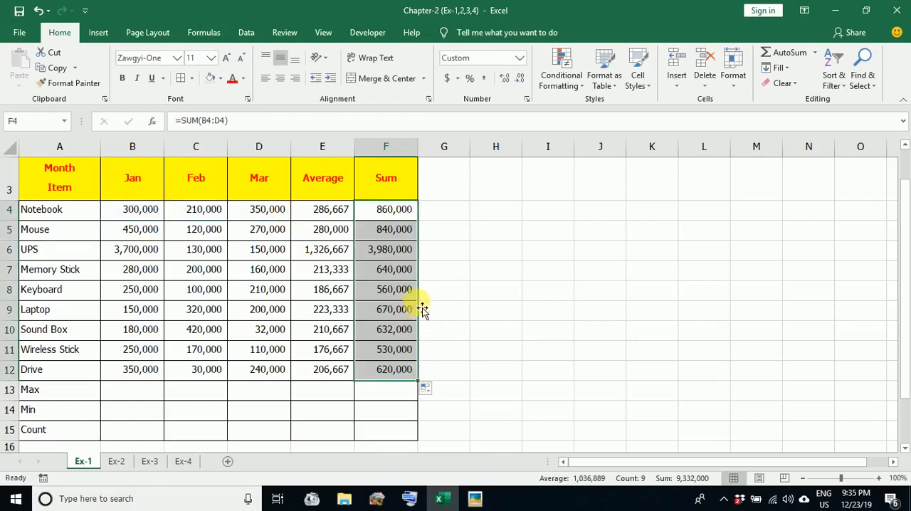
Calculate January's maximum in the Max row's cell B13 with the MAX function over B4:B12
left_click(126, 399)
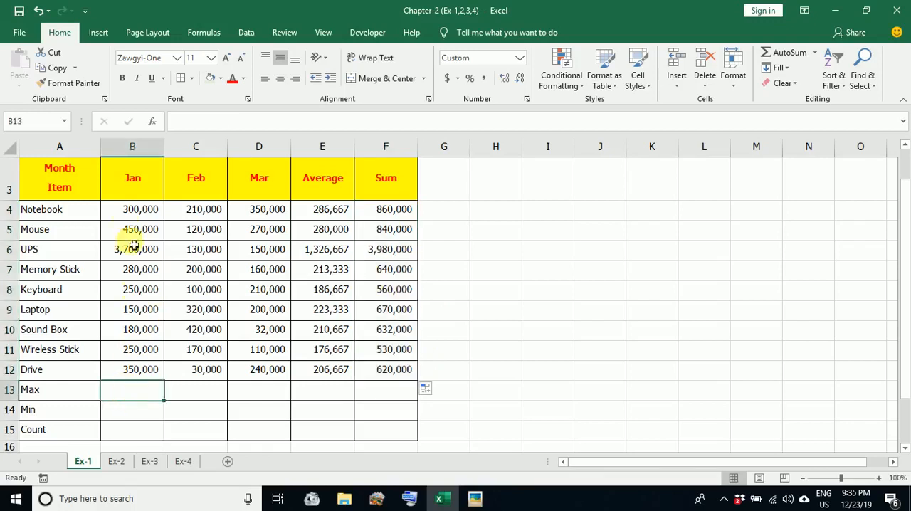
left_click(54, 390)
left_click(143, 391)
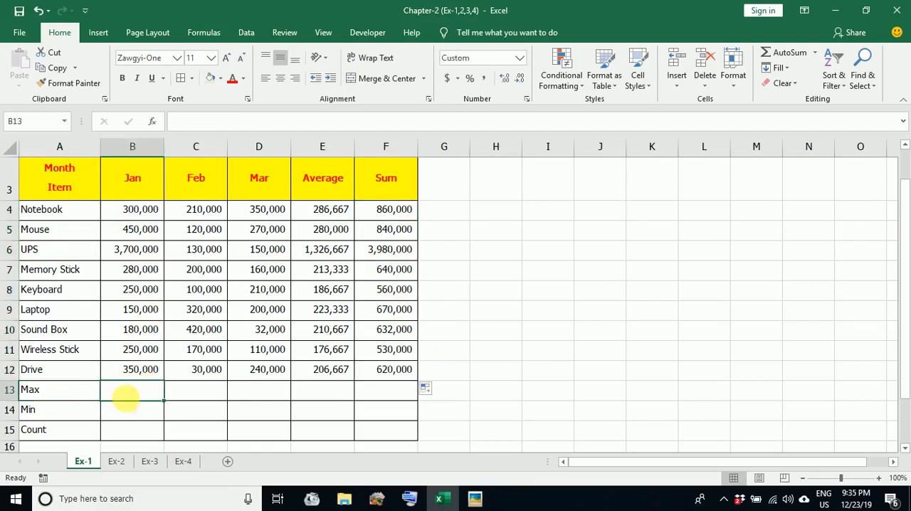
left_click_drag(132, 213, 135, 374)
left_click(140, 400)
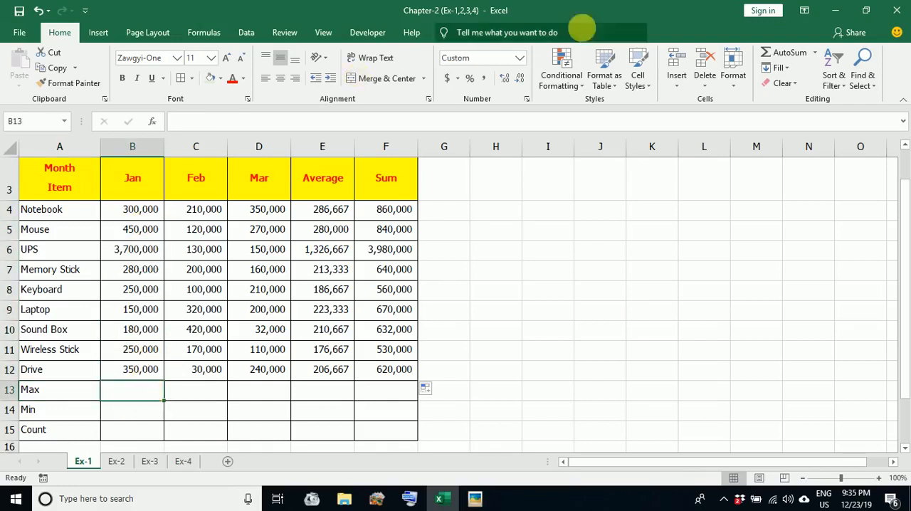
left_click(813, 54)
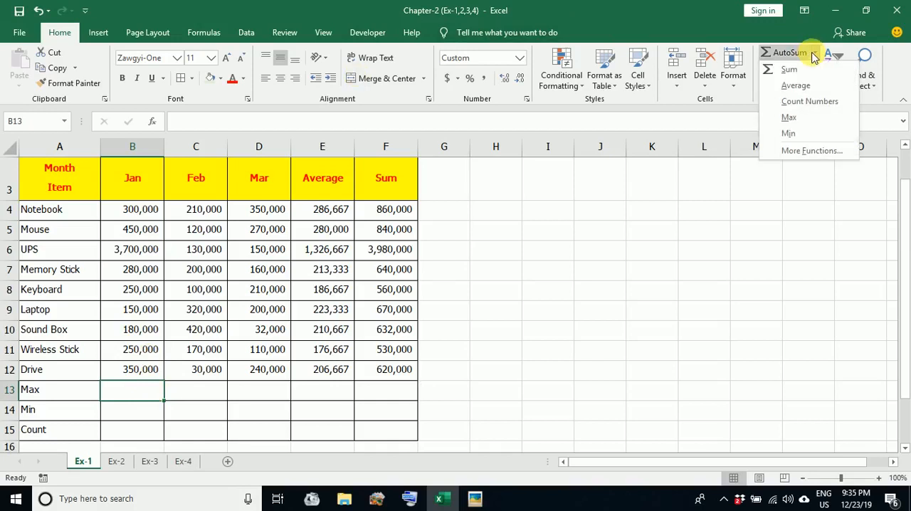
left_click(790, 117)
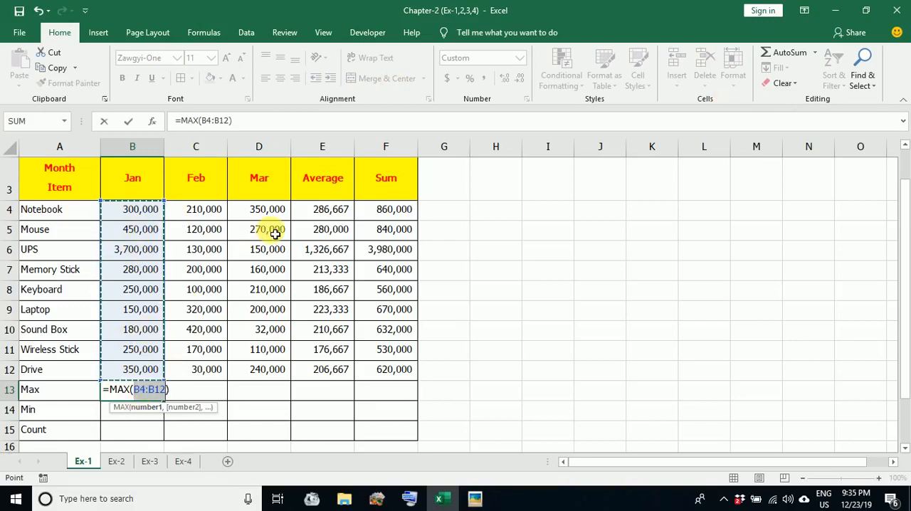
key("Return")
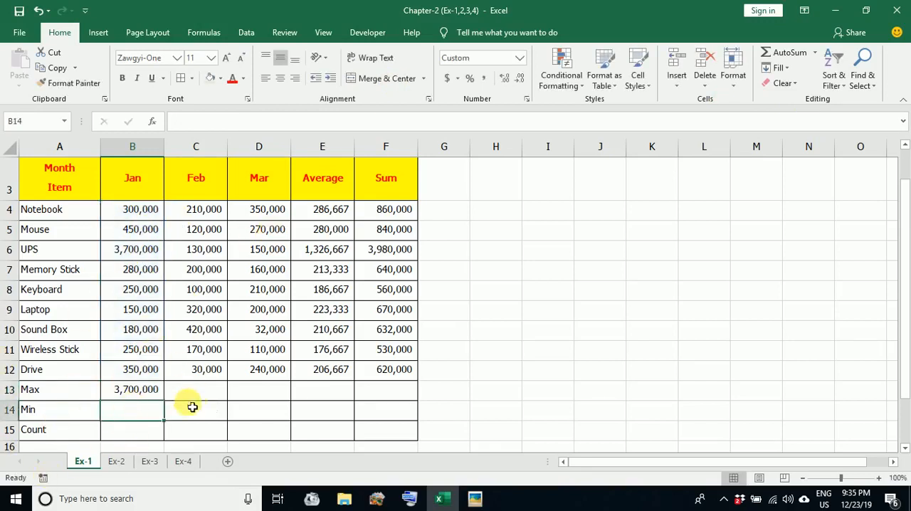
Calculate January's minimum in cell B14 with the MIN function over B4:B12, leaving out the Max value
left_click(816, 53)
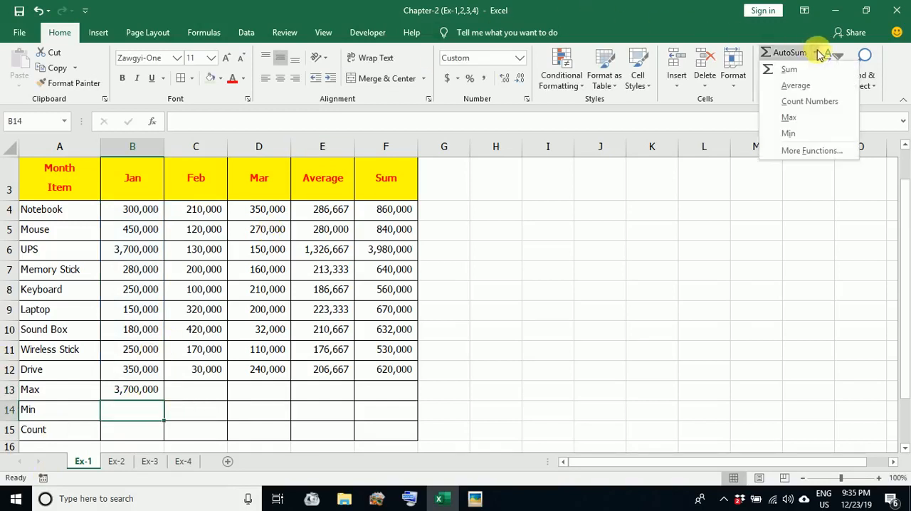
left_click(790, 133)
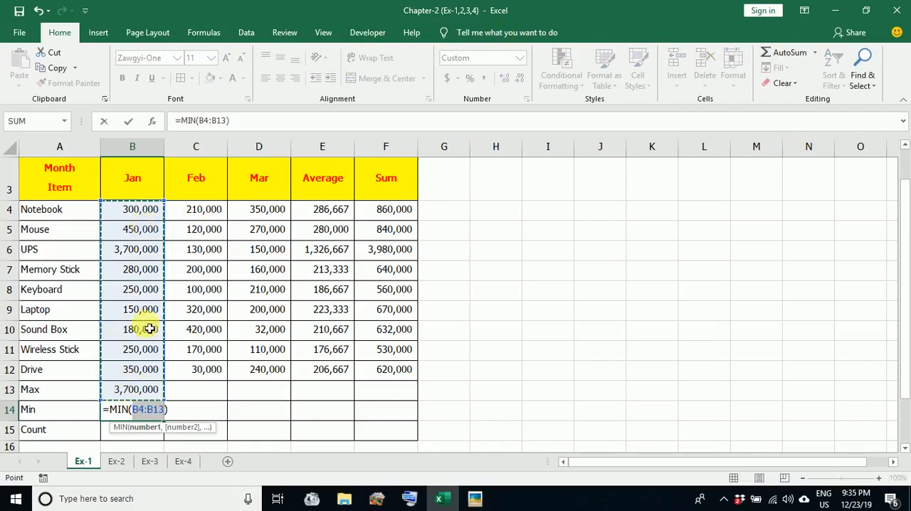
left_click_drag(149, 212, 140, 369)
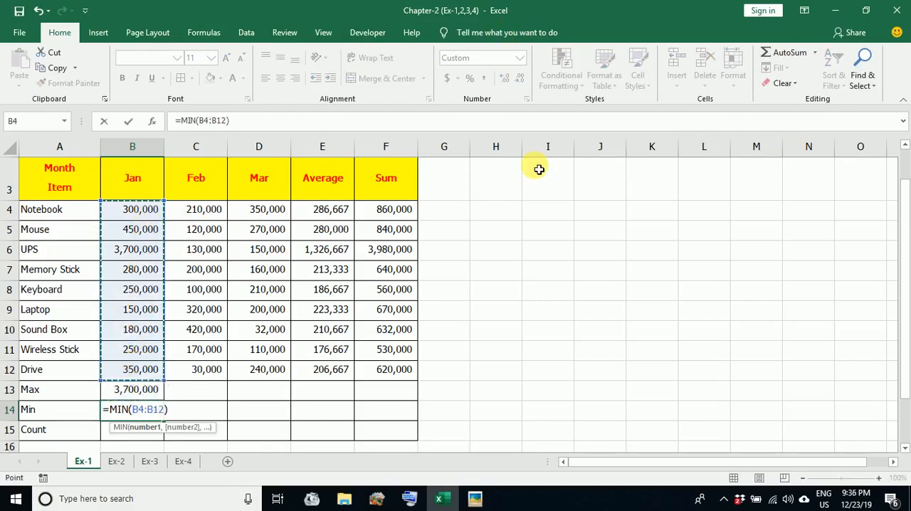
key("Return")
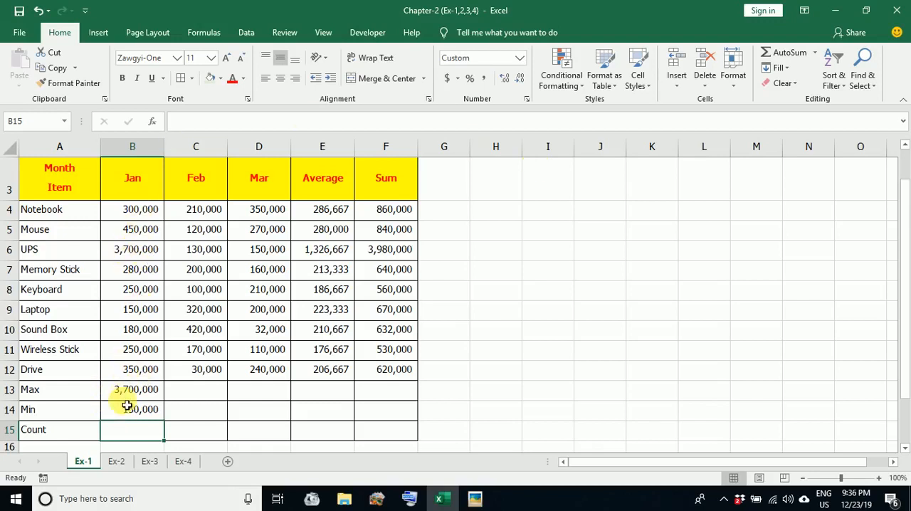
Count January's entries in cell B15 with the COUNT function over B4:B12, leaving out the Max and Min rows
left_click_drag(142, 215, 132, 370)
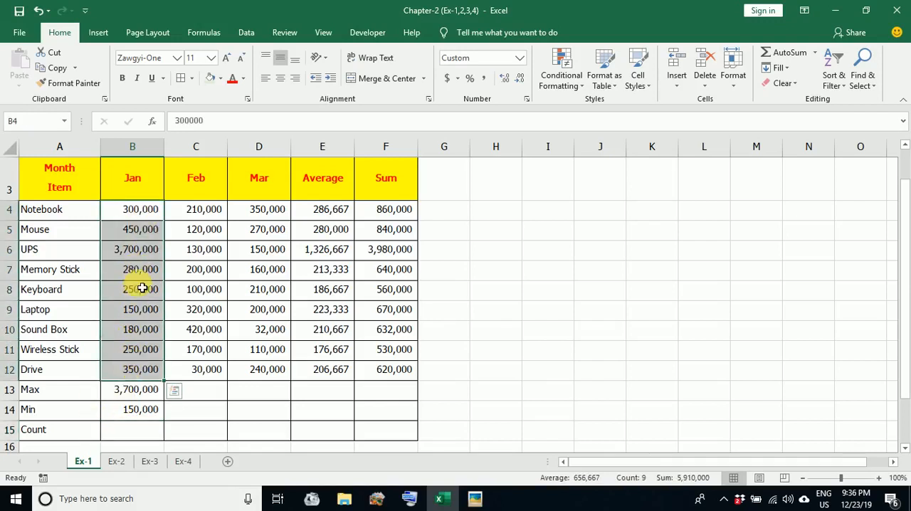
left_click(149, 437)
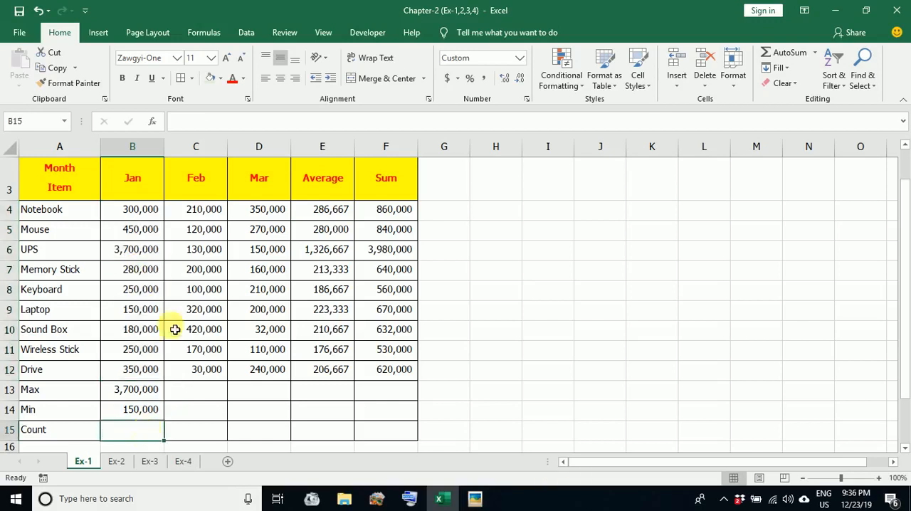
left_click(816, 53)
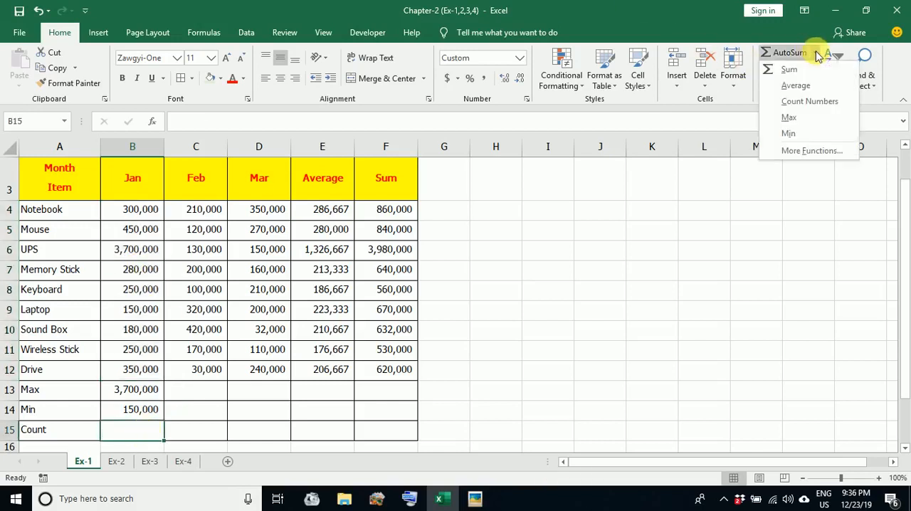
left_click(817, 104)
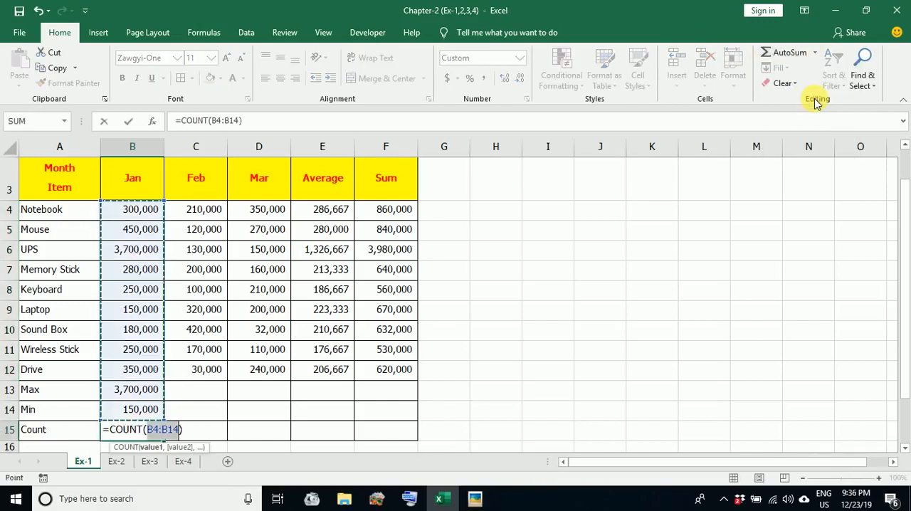
left_click_drag(142, 209, 136, 371)
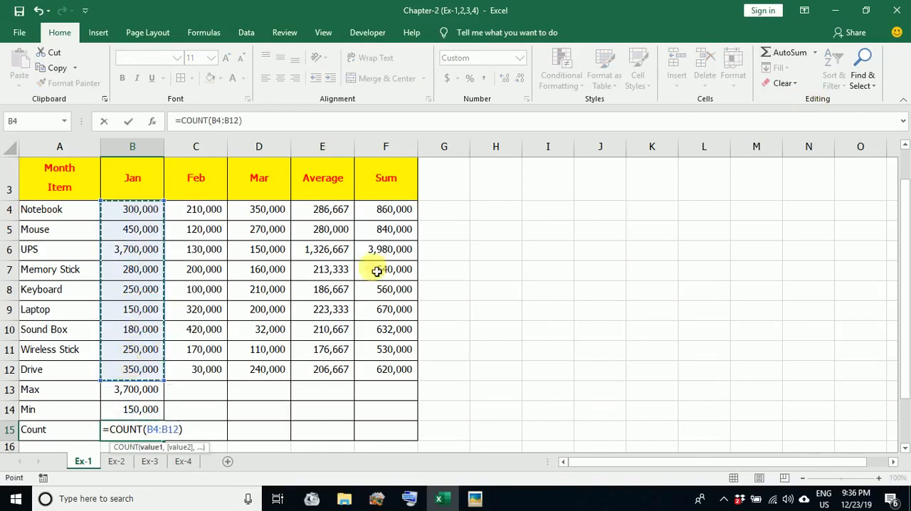
key("Return")
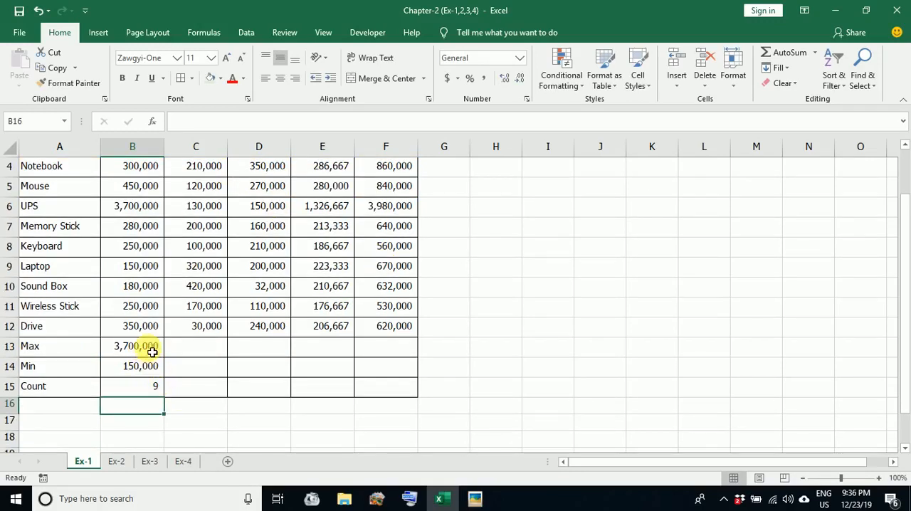
Fill the Max, Min and Count formulas in B13:B15 across through the Sum column F
scroll(344, 247, "up", 1)
scroll(343, 248, "up", 1)
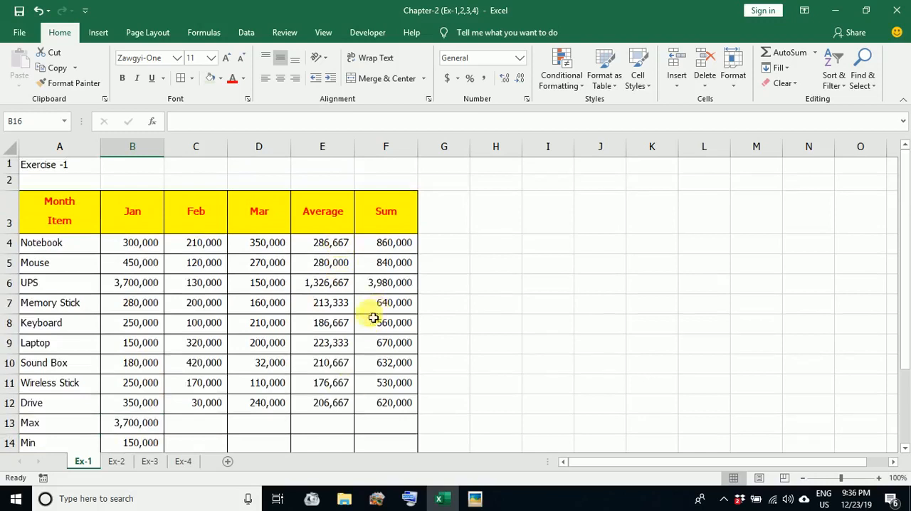
scroll(356, 328, "down", 4)
left_click(906, 146)
left_click(906, 145)
left_click(906, 145)
left_click(906, 146)
left_click(906, 146)
left_click(906, 146)
left_click(906, 145)
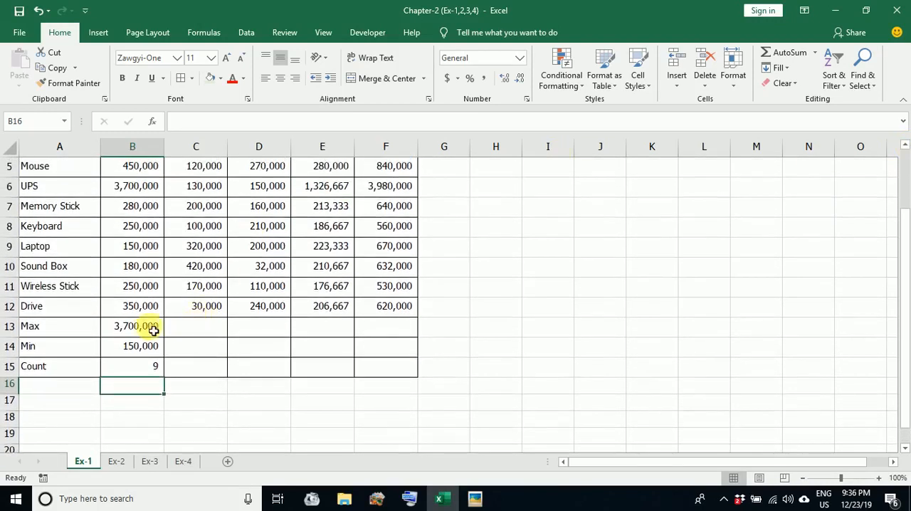
left_click_drag(150, 330, 404, 371)
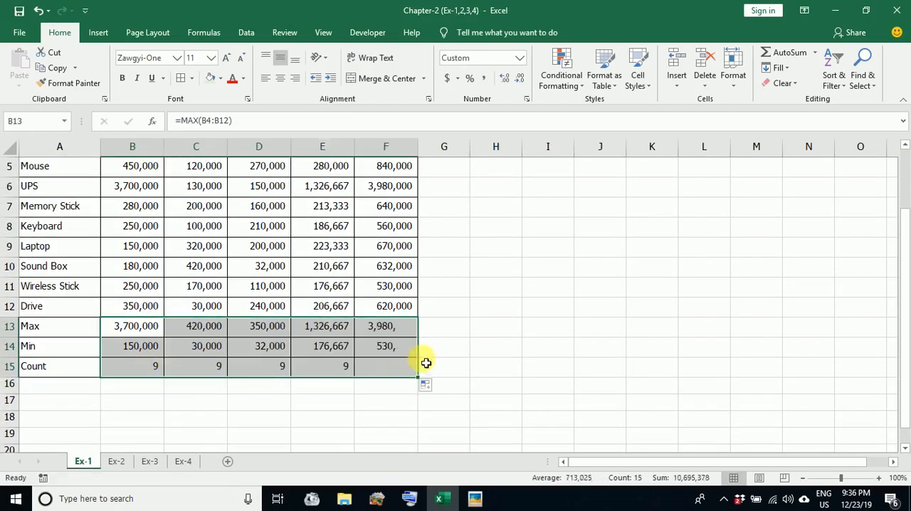
left_click(476, 333)
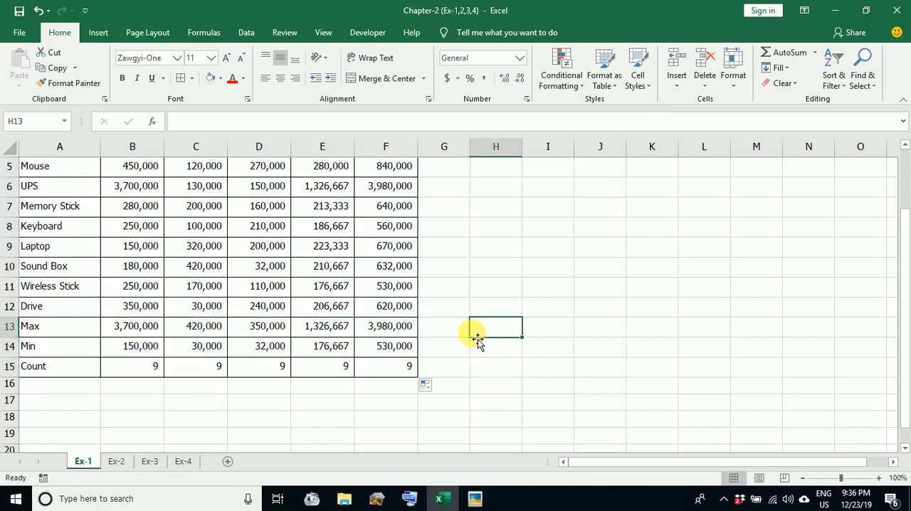
scroll(473, 338, "up", 2)
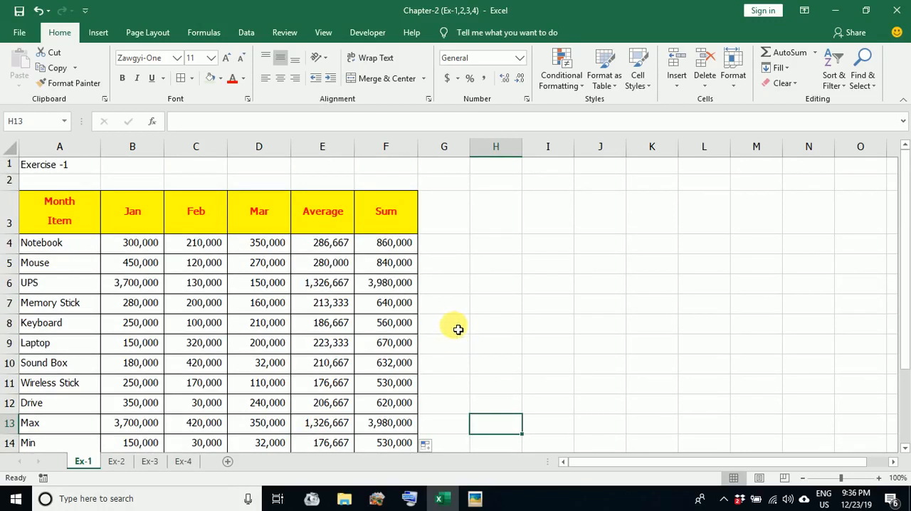
scroll(455, 330, "down", 3)
scroll(455, 330, "up", 3)
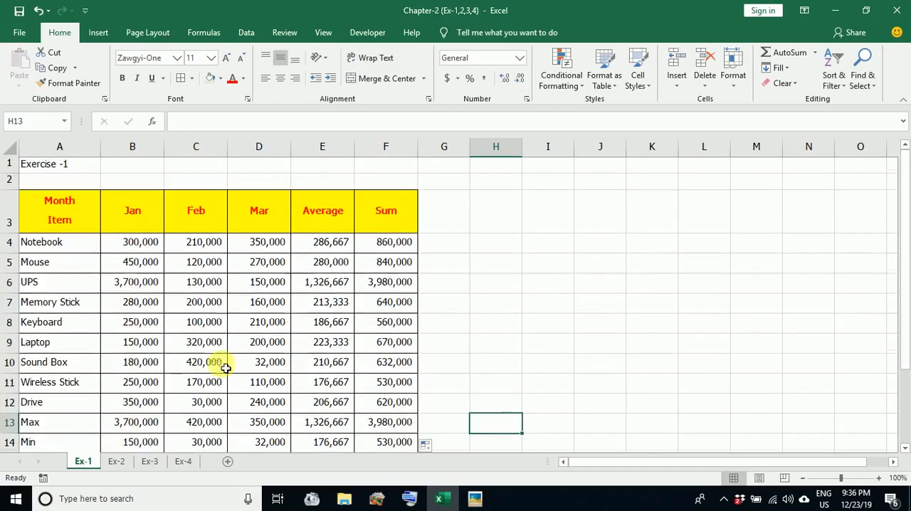
On sheet Ex-2, total the January row in cell G3 with the SUM function over B3:F3
left_click(117, 461)
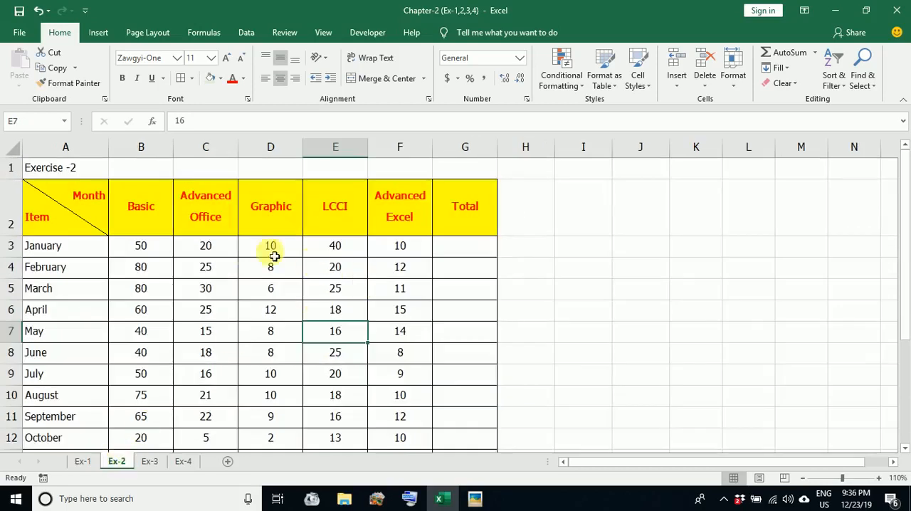
left_click_drag(135, 245, 427, 253)
left_click(468, 218)
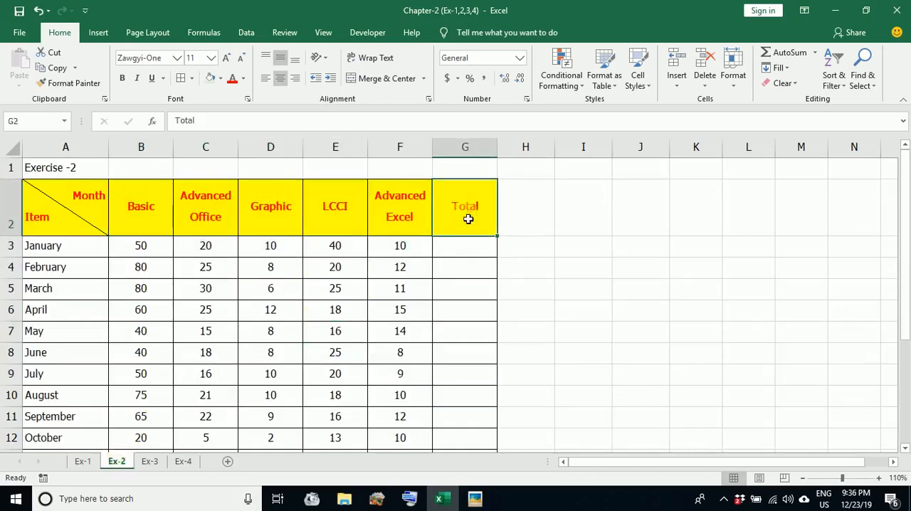
left_click(467, 256)
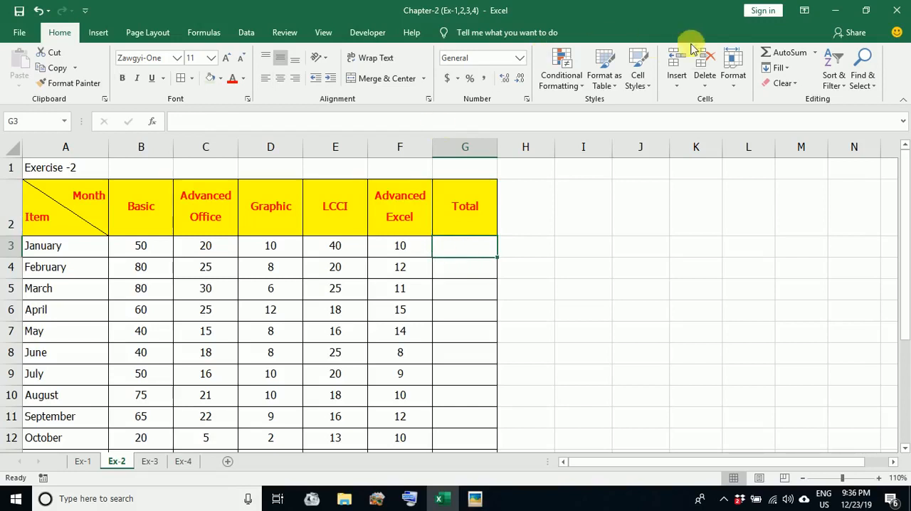
left_click(790, 54)
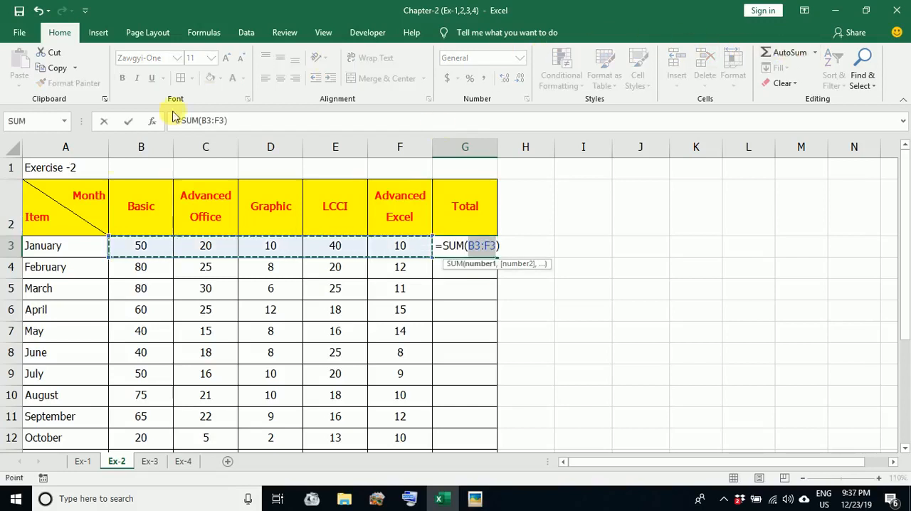
key("Return")
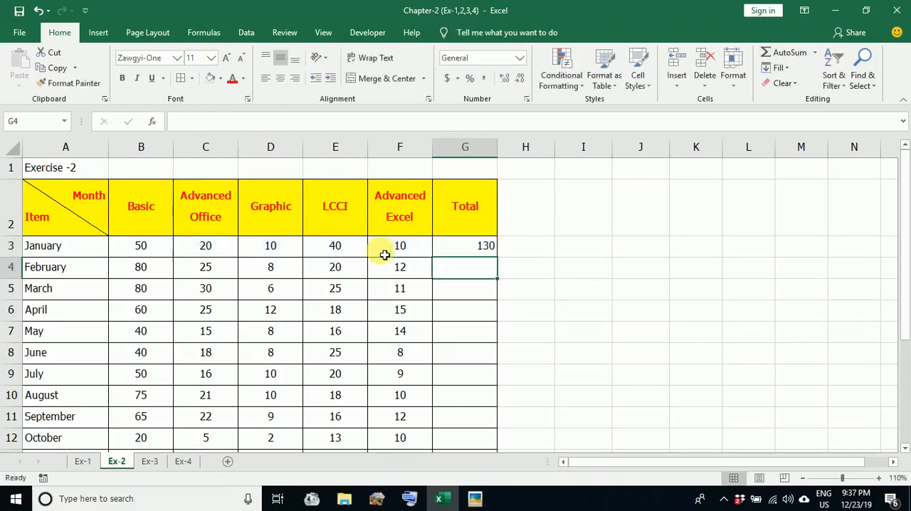
Fill the Total formula from G3 down through the December row in G14
left_click(486, 250)
left_click_drag(501, 263, 484, 374)
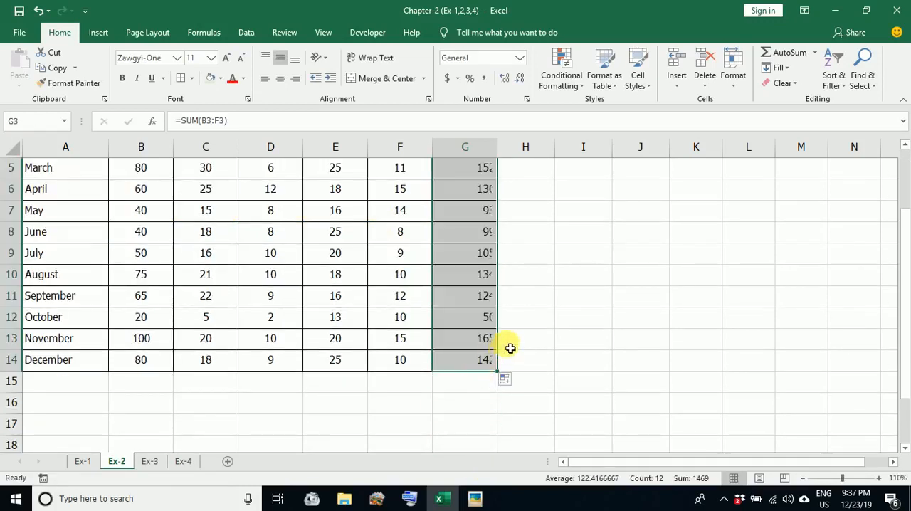
left_click(532, 321)
scroll(275, 392, "up", 2)
On sheet Ex-3, look at January's income and expenses and view the keys on the On-Screen Keyboard
left_click(150, 461)
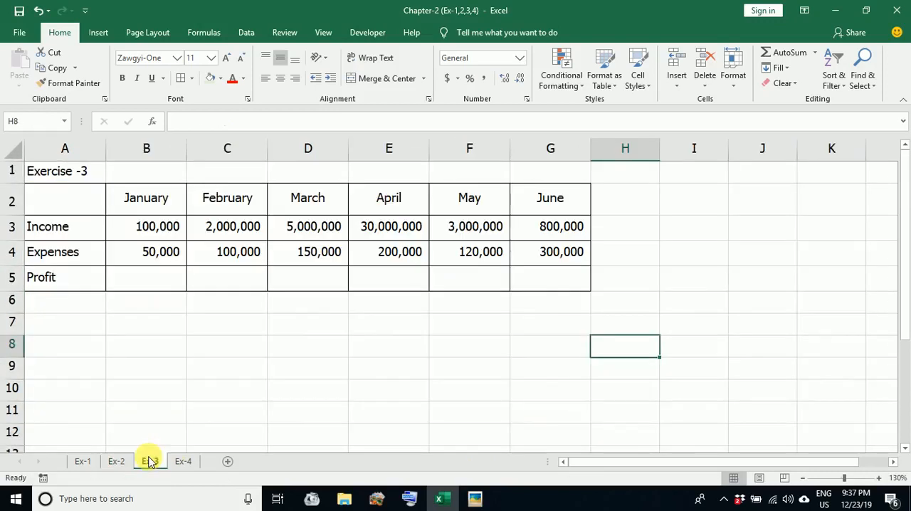
left_click(137, 232)
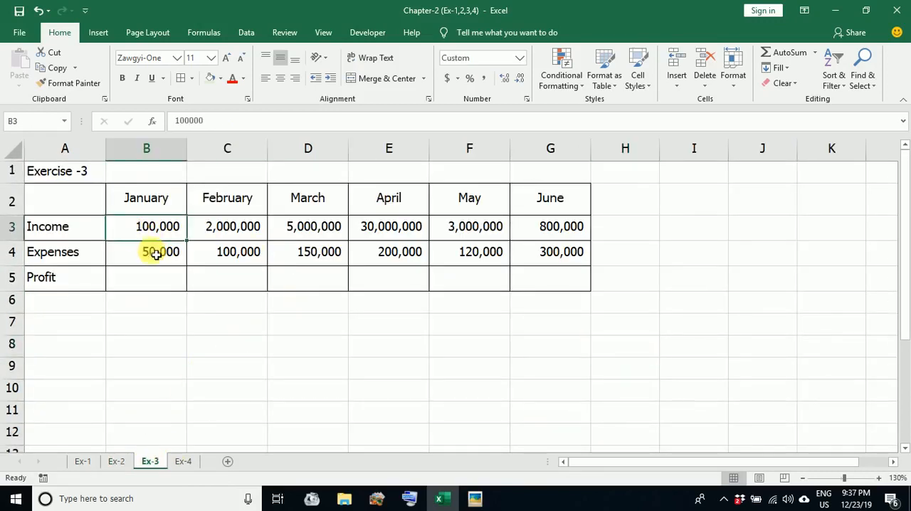
left_click(155, 252)
left_click(409, 499)
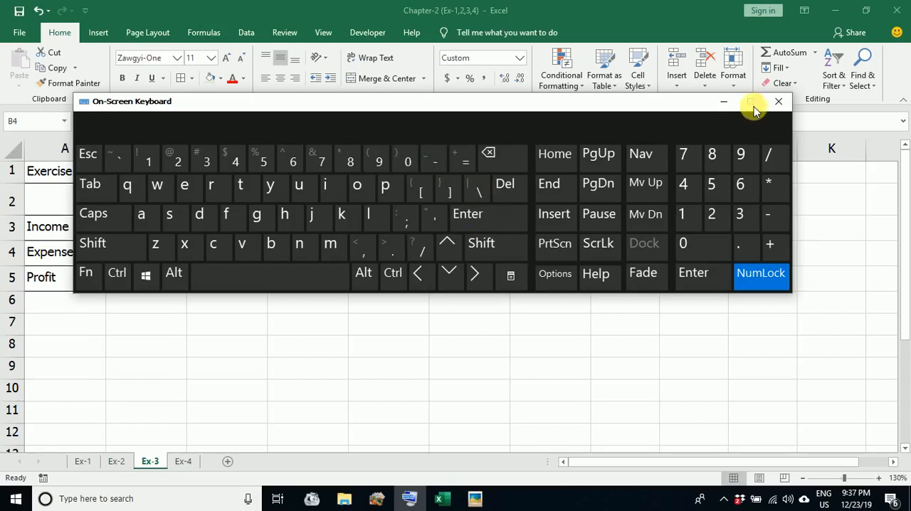
left_click(717, 105)
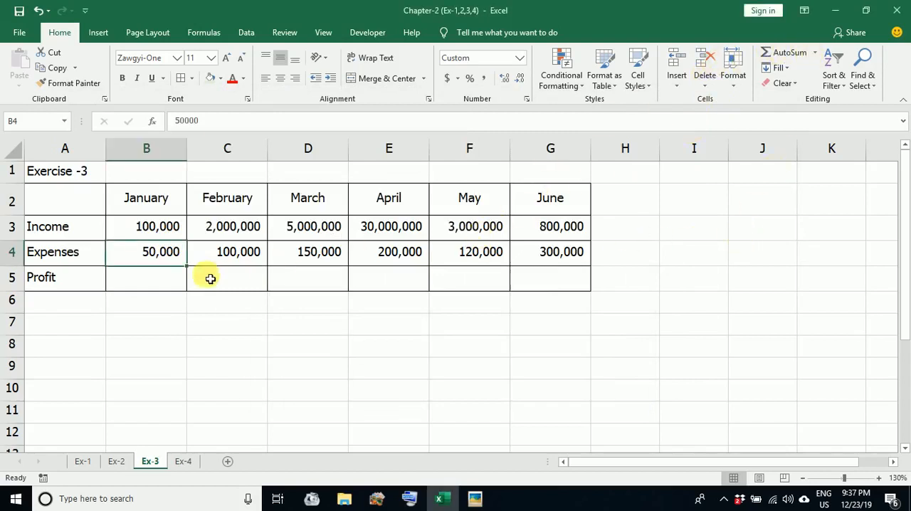
left_click(169, 283)
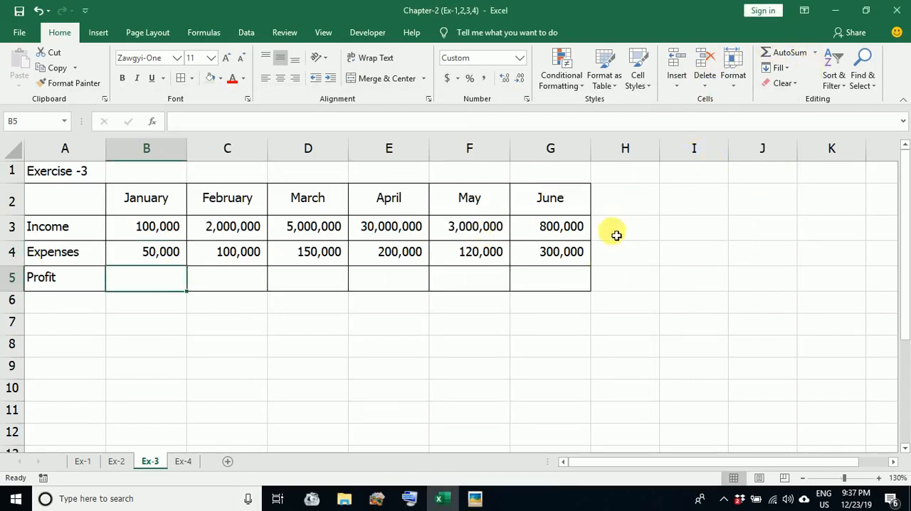
Examine the January to June Income and Expenses rows that feed the Profit row, ending on January's Profit cell B5
left_click(139, 233)
left_click(160, 257)
left_click(165, 233)
left_click_drag(145, 238, 555, 238)
left_click(165, 247)
left_click_drag(265, 246, 548, 253)
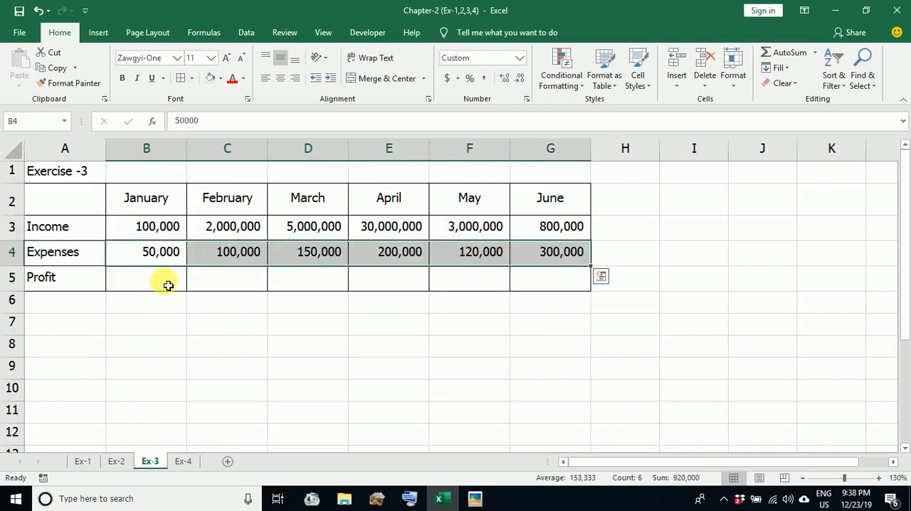
left_click(168, 285)
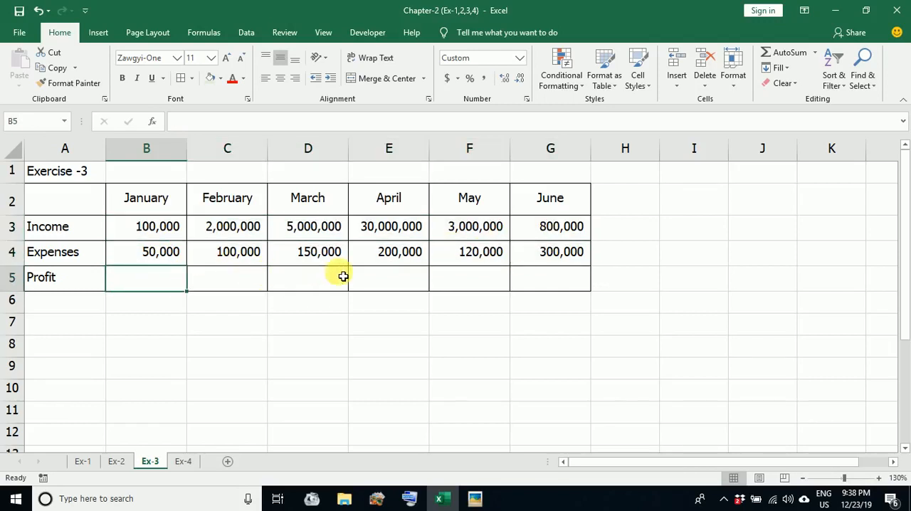
Calculate January's profit in cell B5 as Income minus Expenses with the formula =B3-B4
type("=")
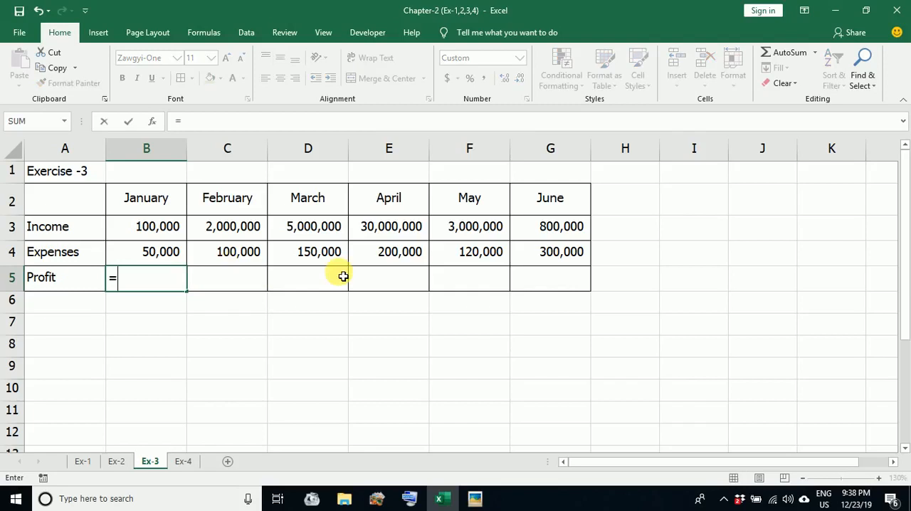
left_click(151, 231)
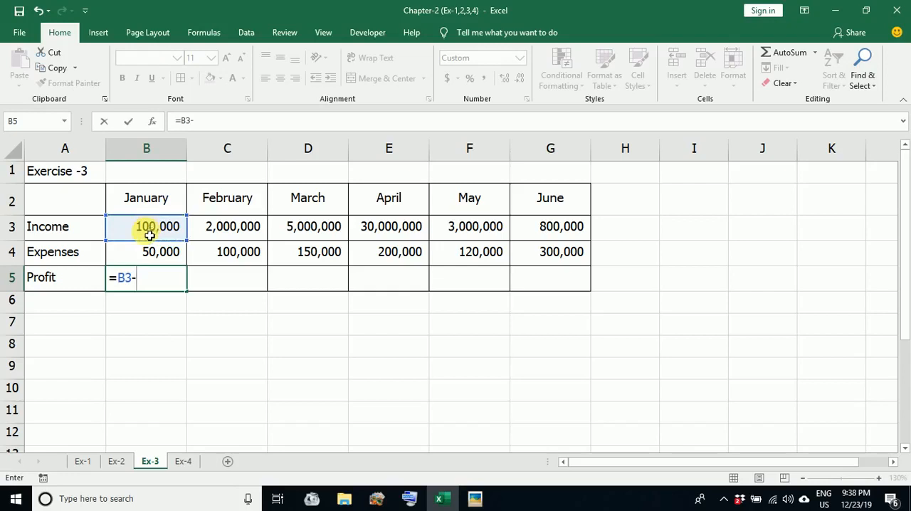
left_click(148, 254)
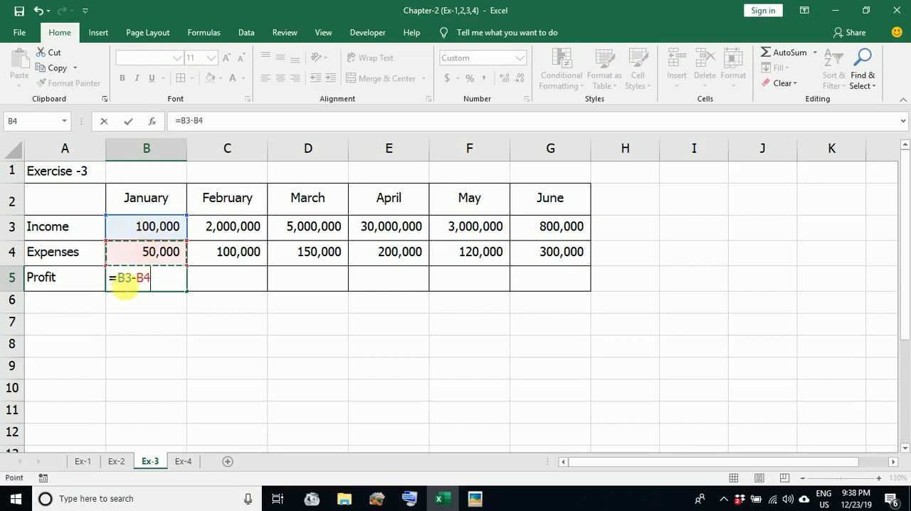
key("Return")
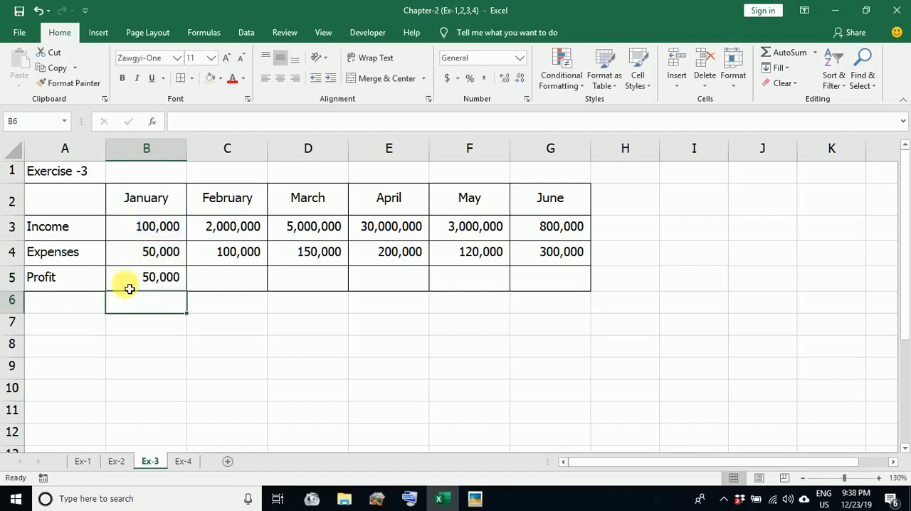
Fill the Profit formula from B5 across through the June column in G5
left_click(141, 283)
left_click_drag(188, 291, 574, 284)
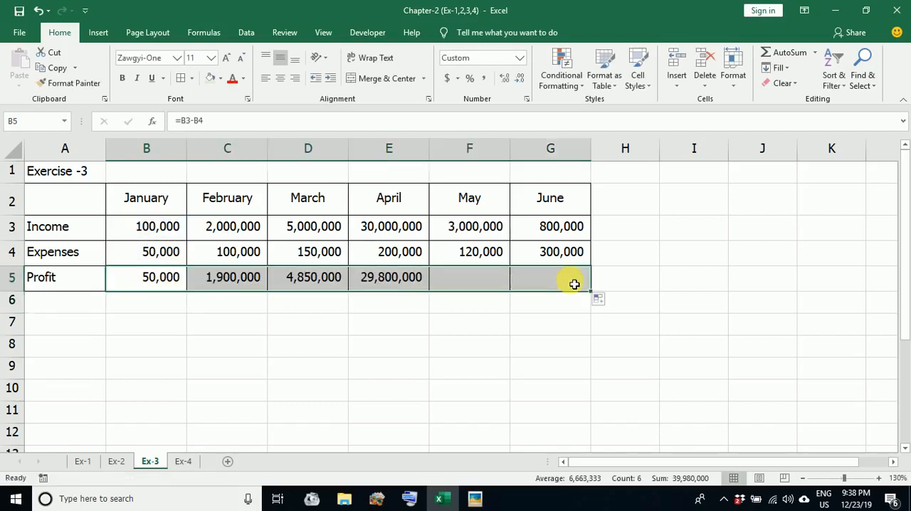
left_click(490, 349)
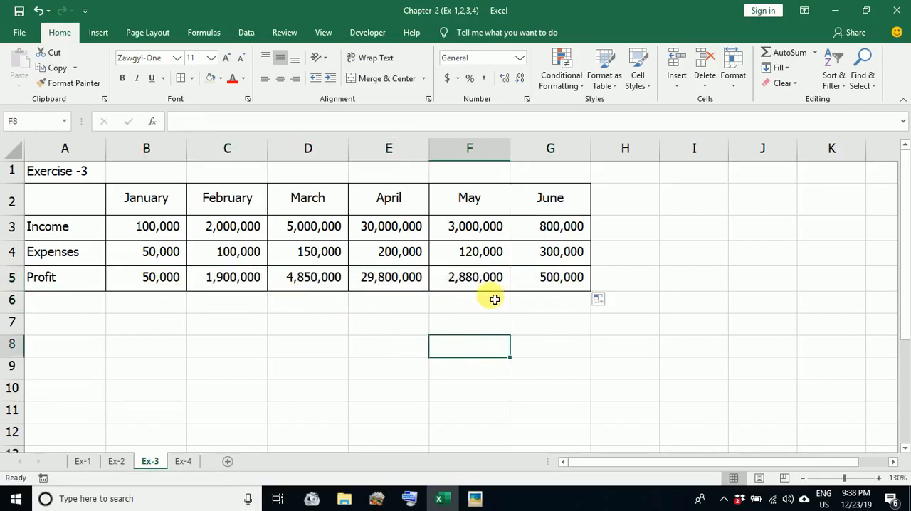
On sheet Ex-4, examine the first employee's Hours and Rates cells that feed the Gross Pay column
left_click(182, 462)
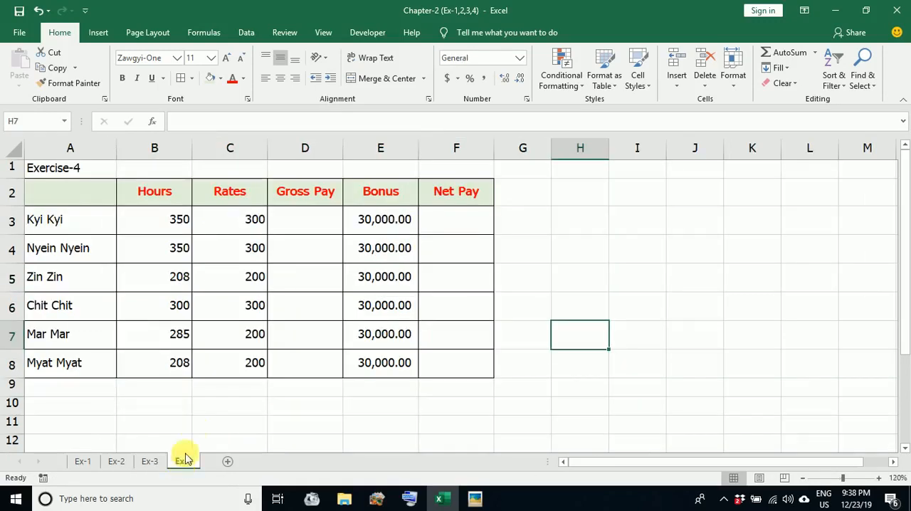
left_click(290, 226)
left_click(178, 221)
left_click(234, 223)
left_click(307, 229)
left_click(177, 226)
left_click(253, 231)
Calculate the first employee's Gross Pay in D3 with =B3*C3 and fill the formula down through D8
left_click(318, 226)
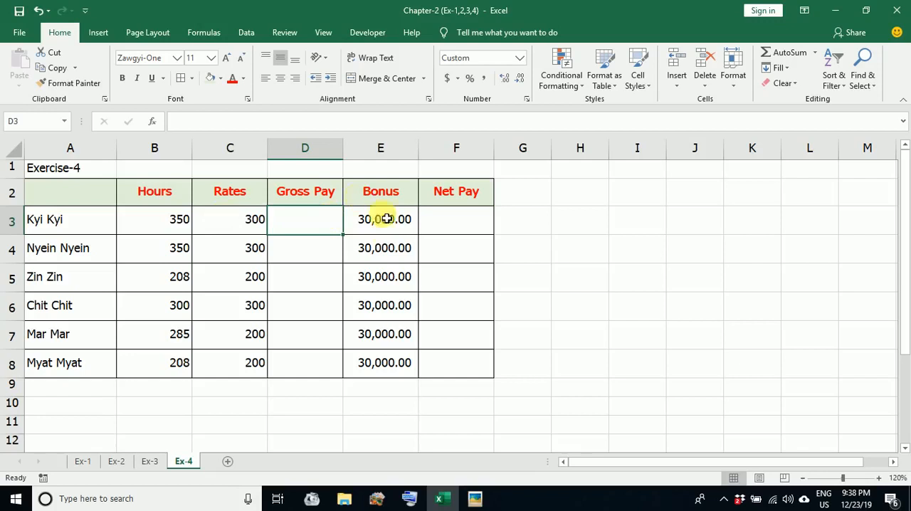
type("=")
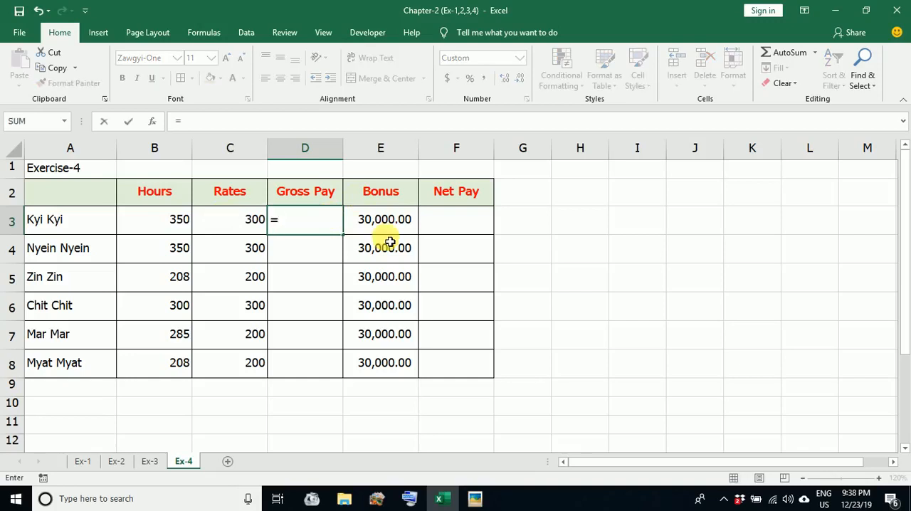
left_click(166, 230)
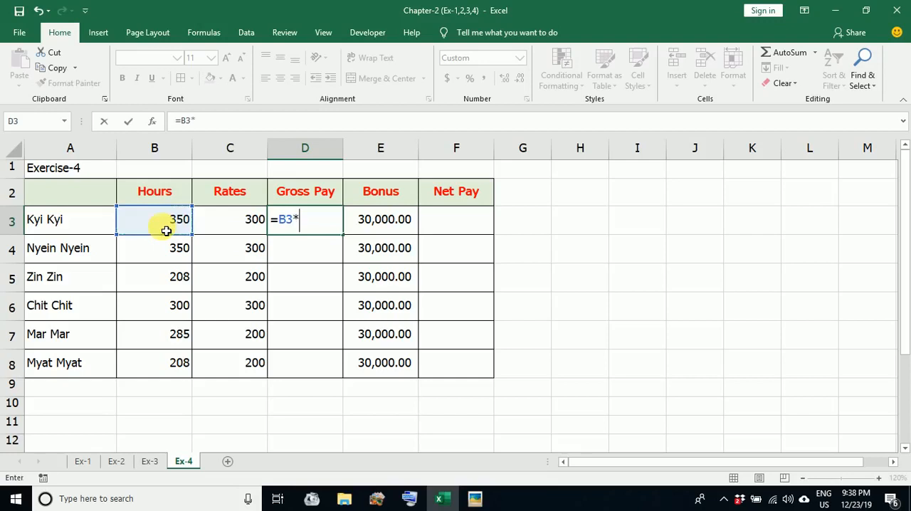
left_click(244, 231)
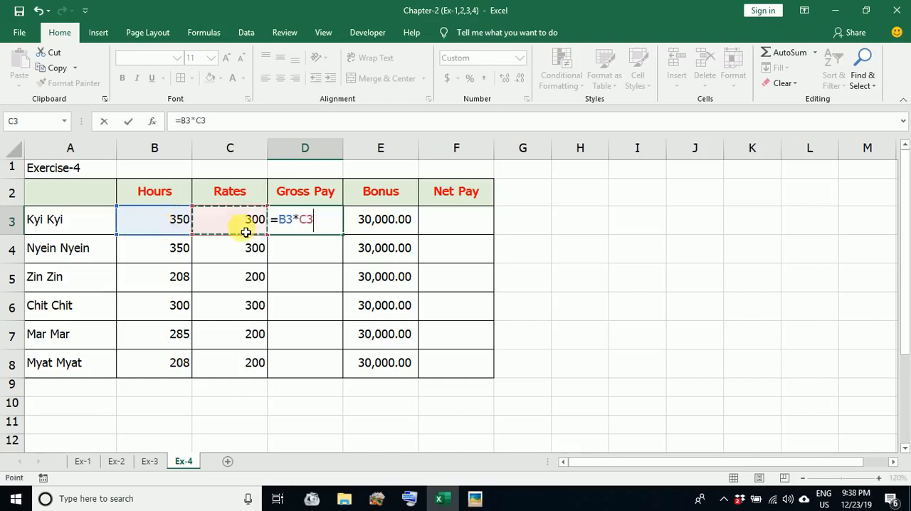
key("Return")
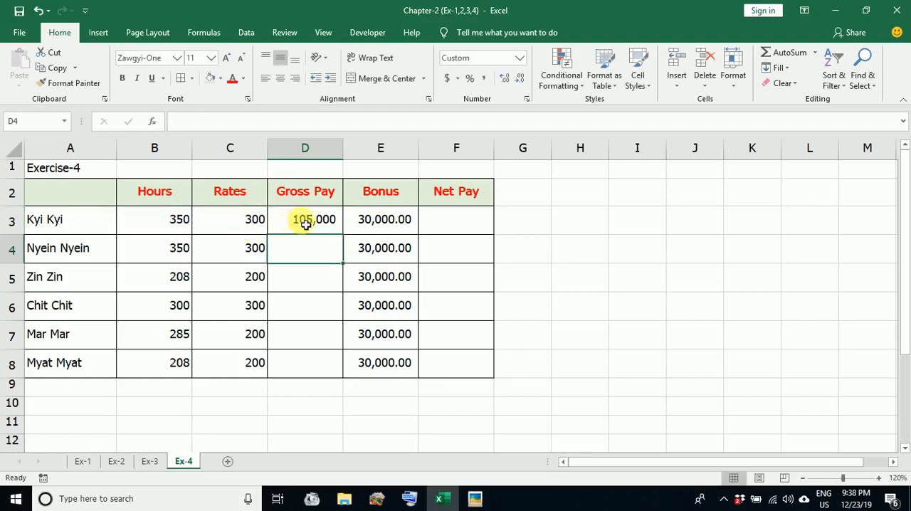
left_click(335, 230)
left_click_drag(347, 240, 329, 372)
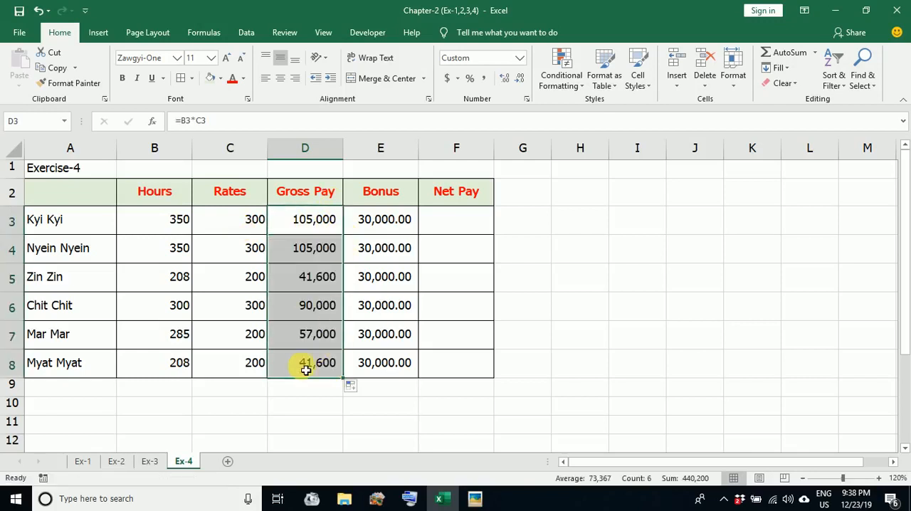
Calculate the first employee's Net Pay in F3 as Gross Pay plus Bonus with the formula =D3+E3
left_click(331, 219)
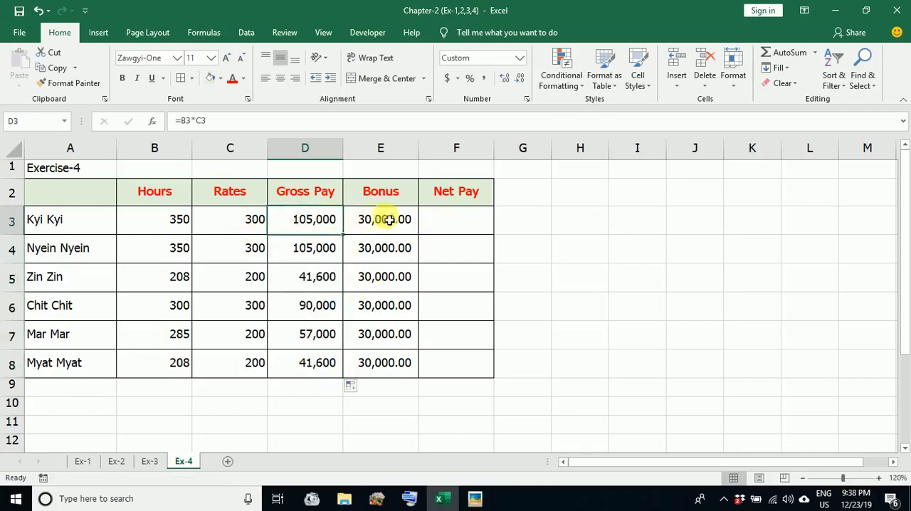
left_click(377, 220)
left_click(442, 225)
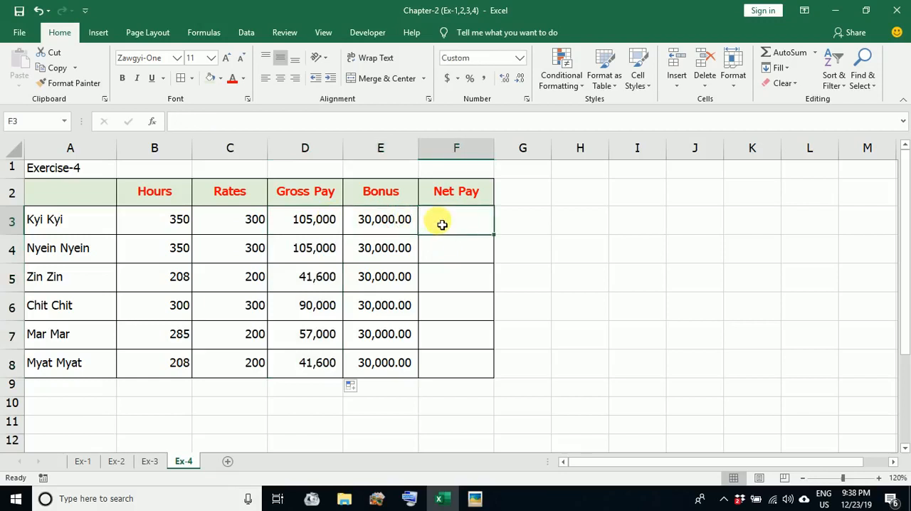
type("=")
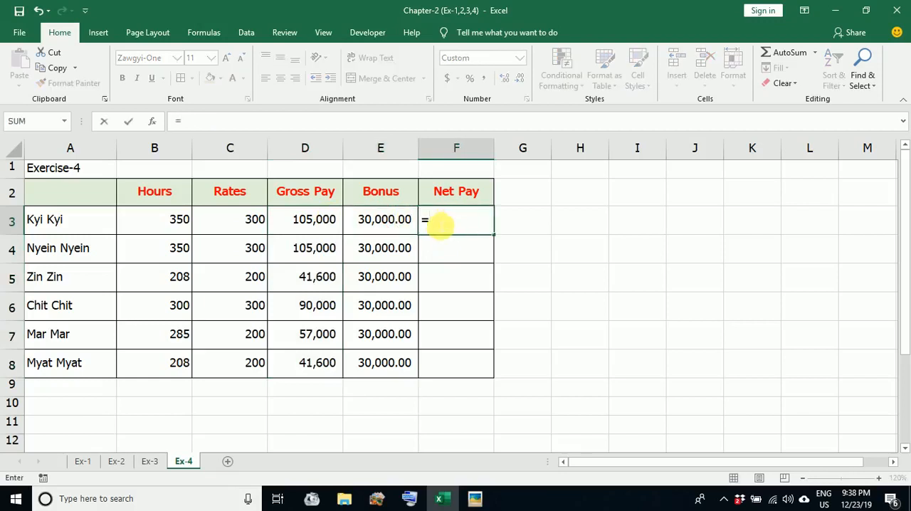
left_click(332, 219)
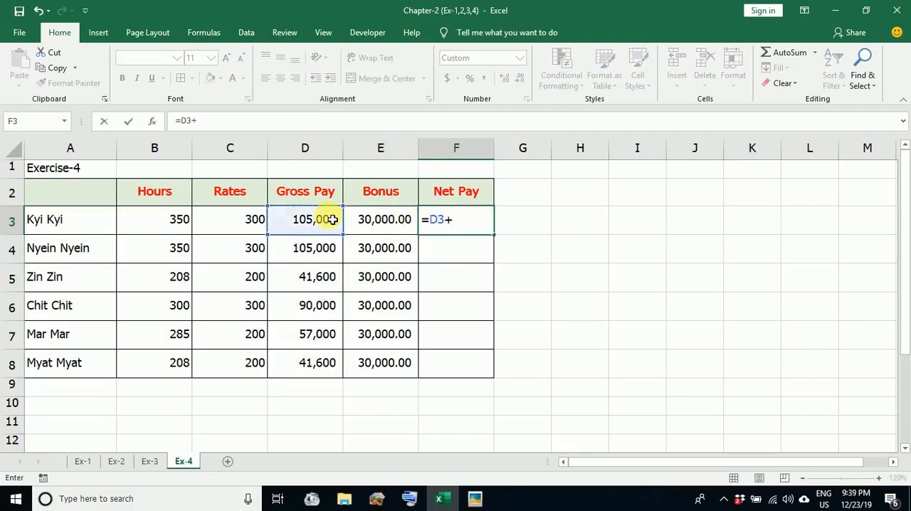
left_click(385, 233)
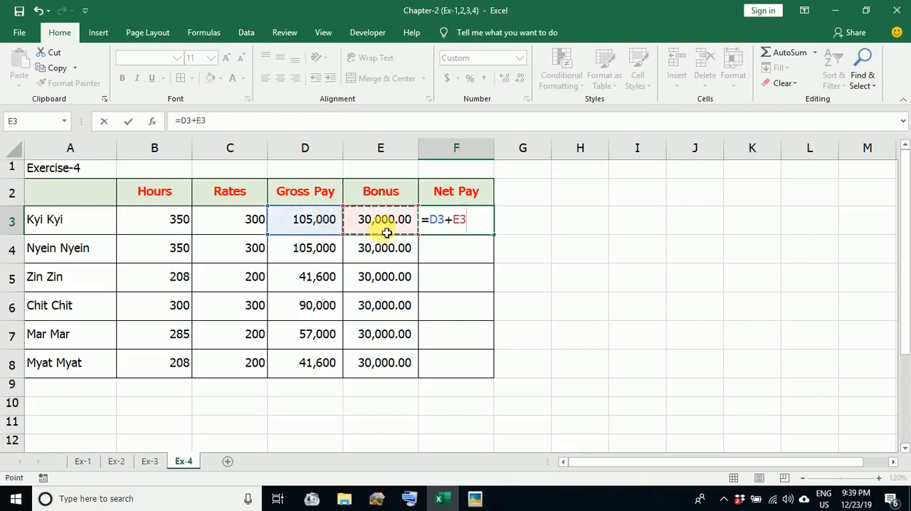
key("Return")
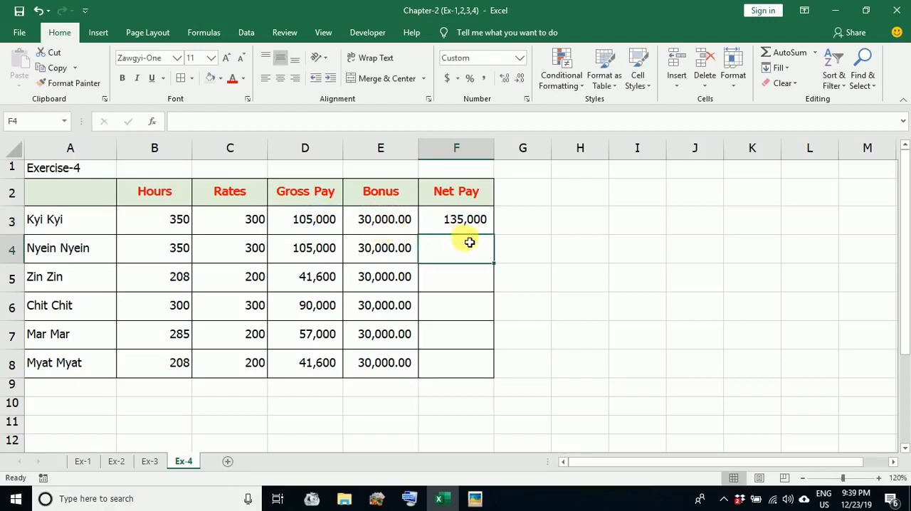
Compute the first employee's net pay a second way in cell G3 with the SUM function over D3:E3
left_click(526, 226)
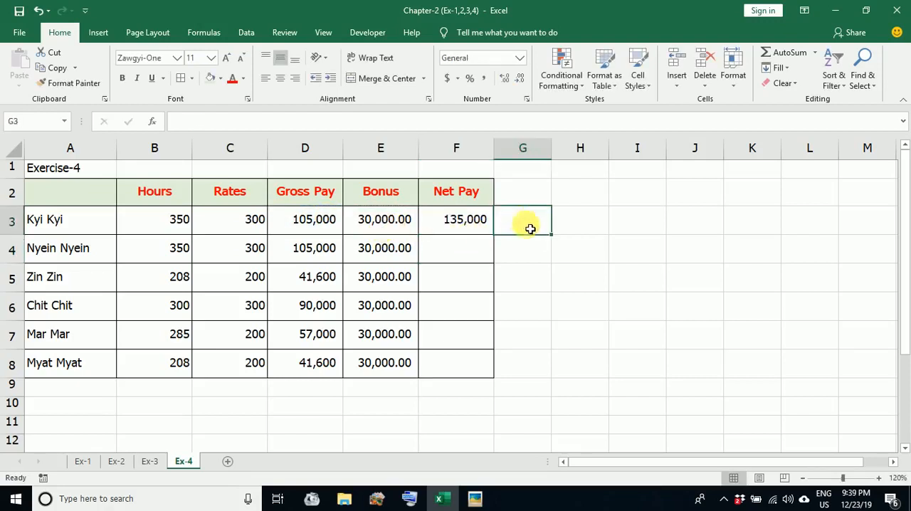
left_click(781, 57)
left_click_drag(306, 219, 367, 221)
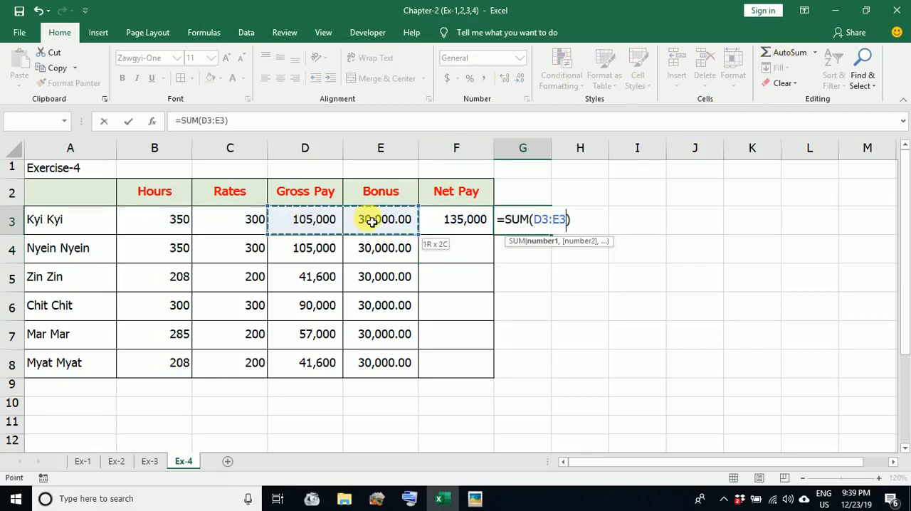
key("Return")
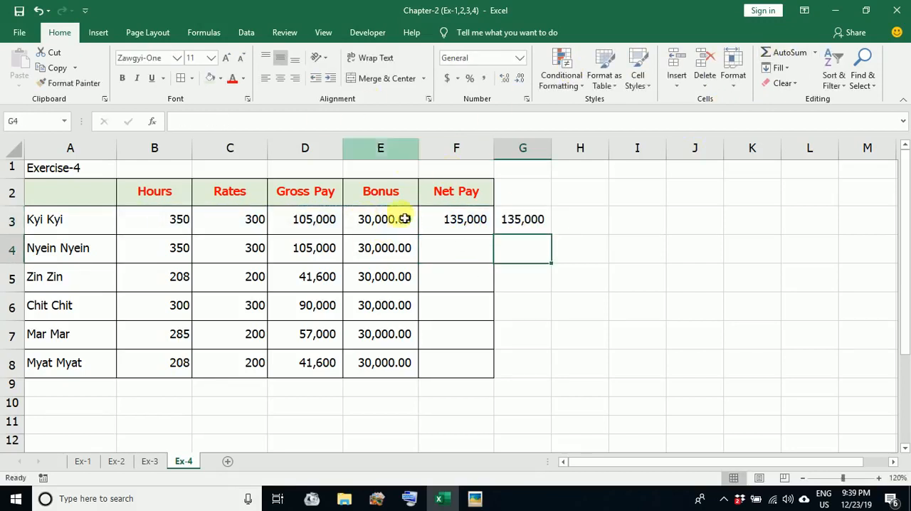
Fill the Net Pay formula from F3 down through the last employee's row in F8
left_click(450, 221)
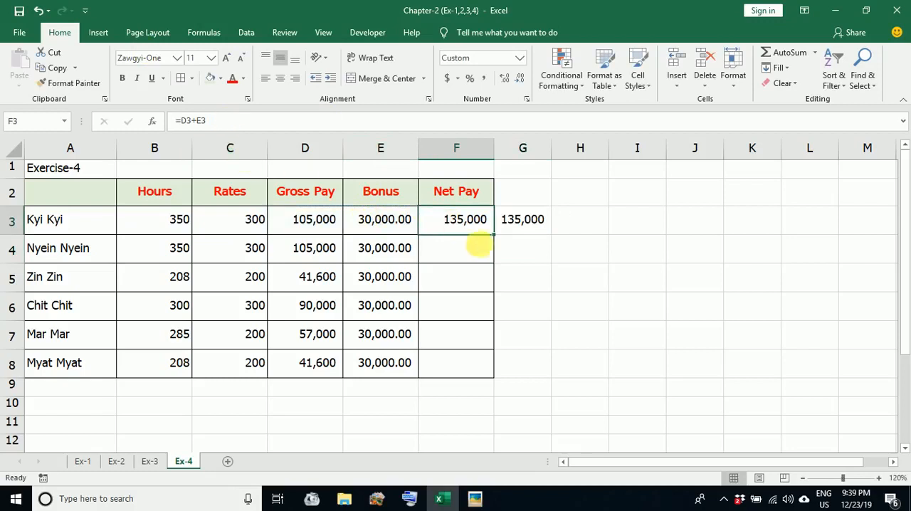
left_click_drag(494, 236, 490, 377)
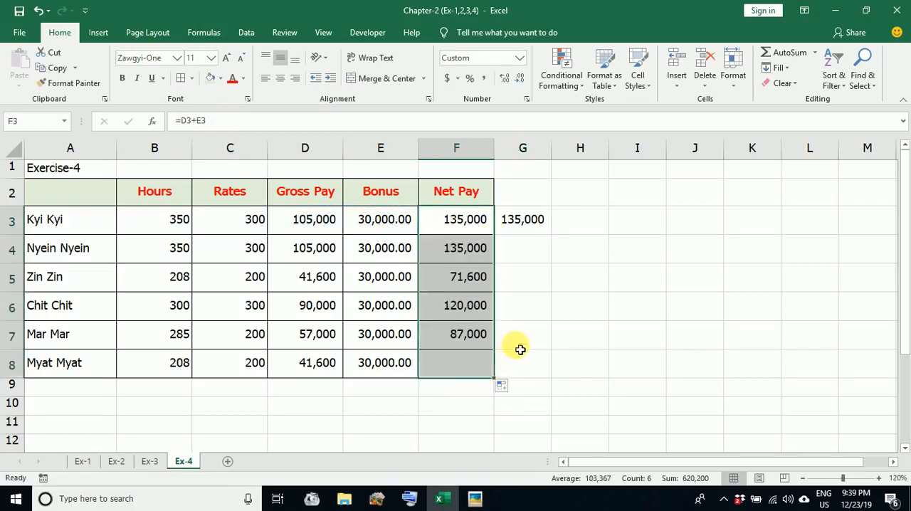
Delete the extra SUM formula from cell G3 beside the Net Pay column, then select F4
left_click(534, 221)
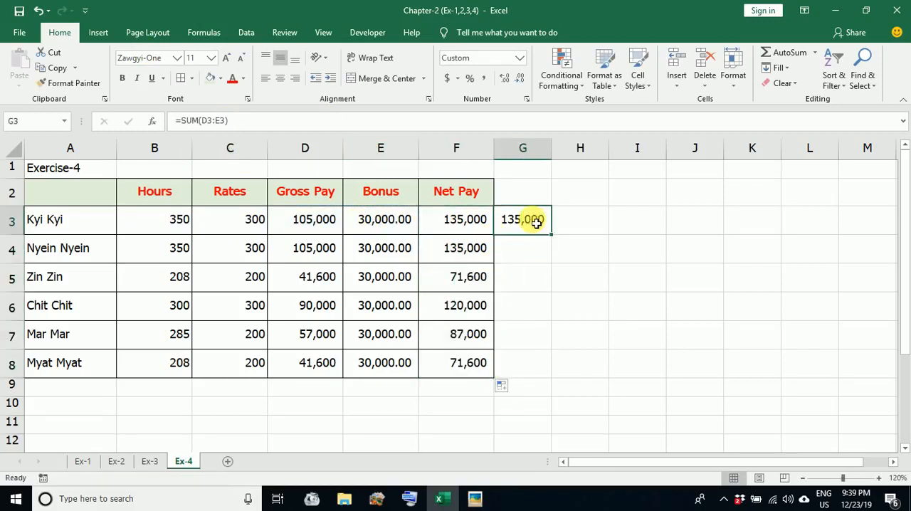
key("Delete")
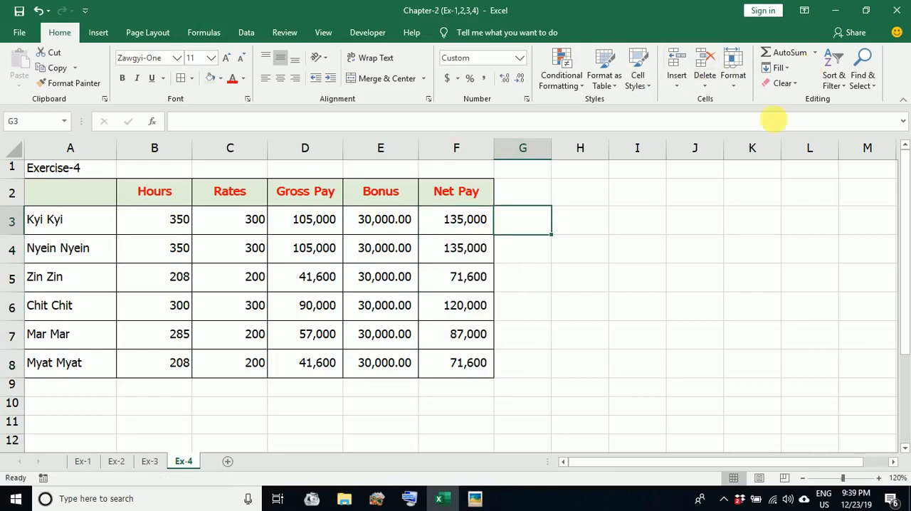
left_click(467, 255)
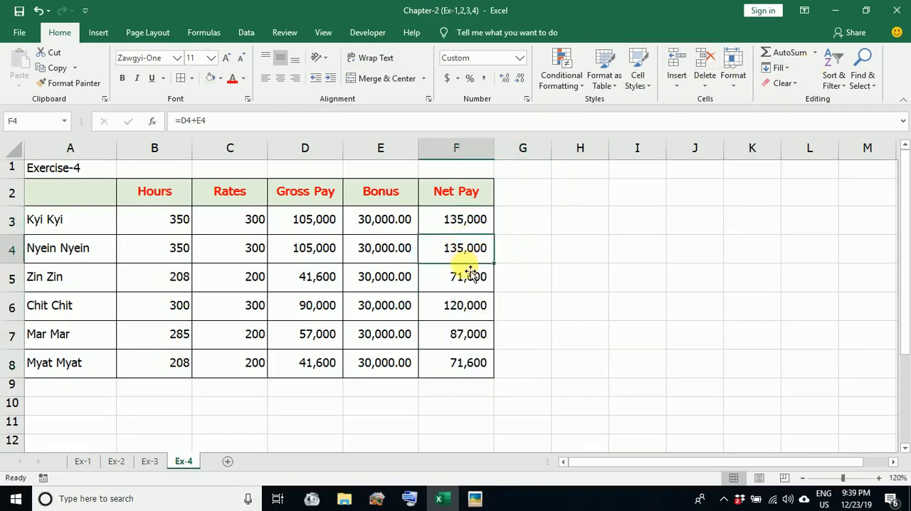